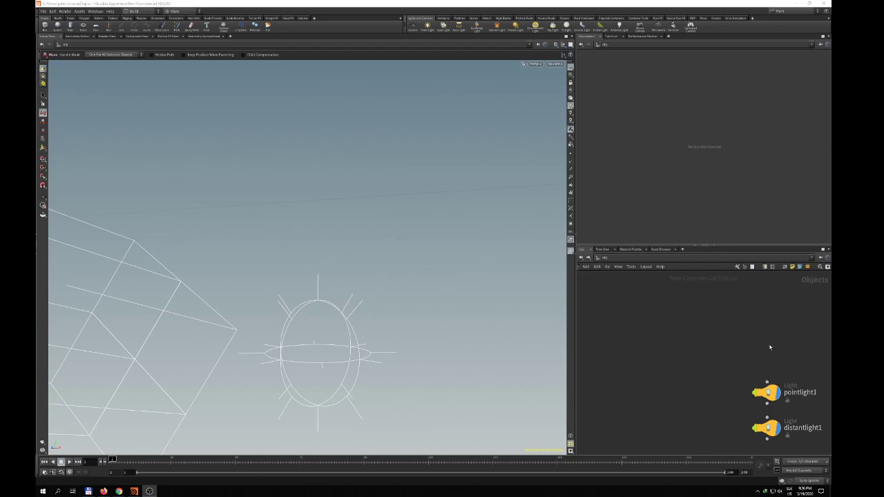
Create a Geometry object in the object network and rename it corona.
key("Tab")
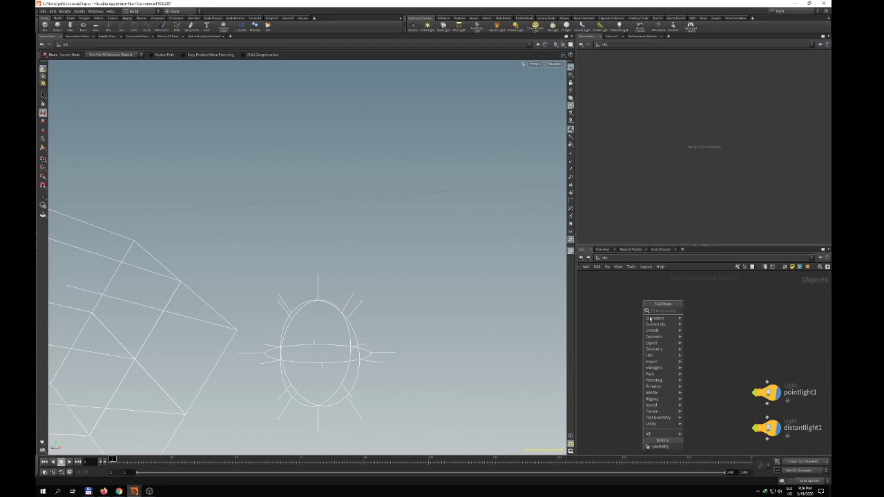
mouse_move(666, 381)
mouse_move(662, 350)
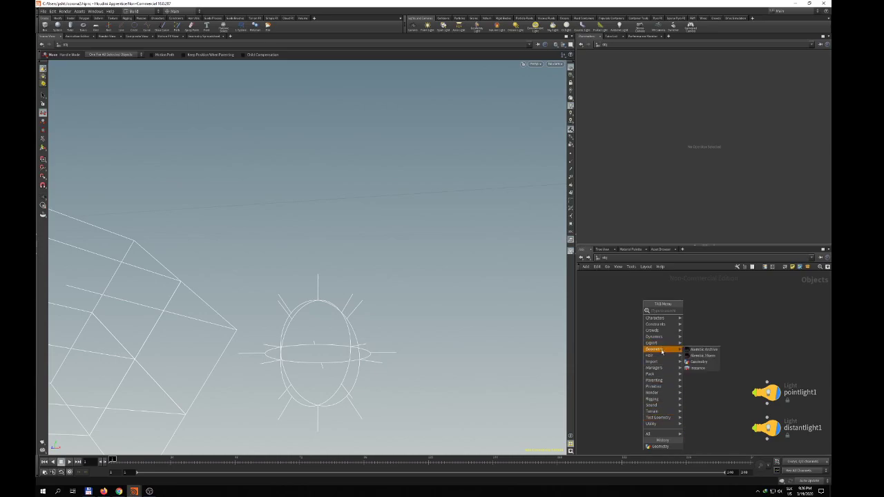
left_click(699, 363)
left_click(653, 329)
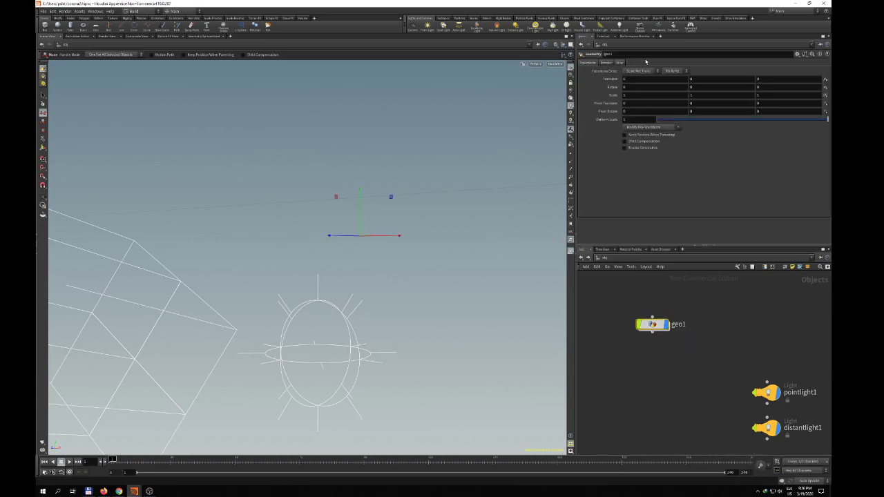
type("corona")
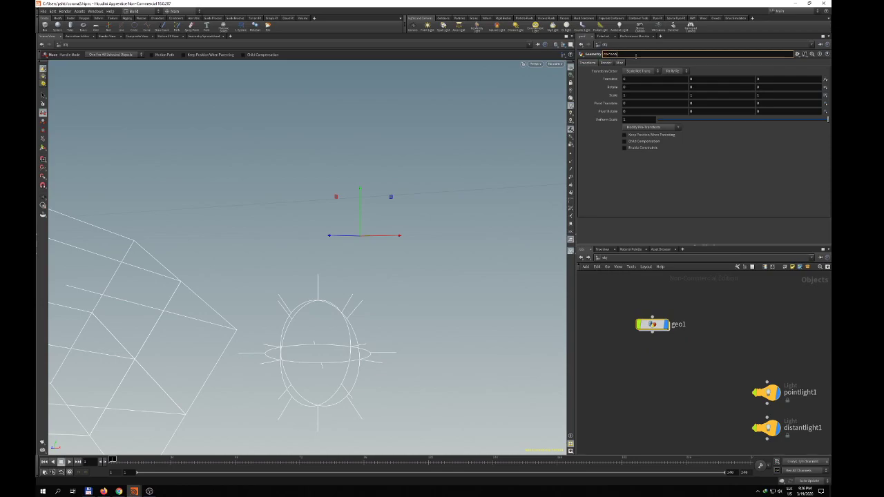
key("Return")
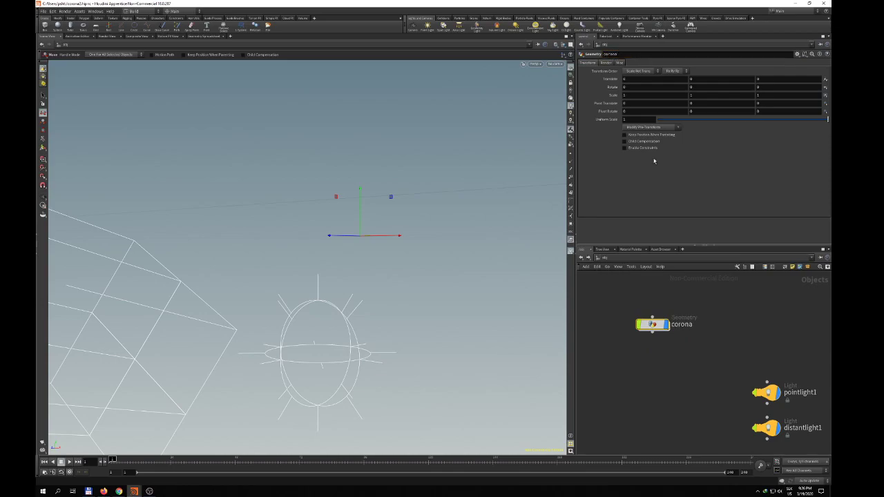
Add a Sphere node inside the corona object and set its primitive type to Polygon Mesh.
double_click(653, 323)
key("Tab")
mouse_move(681, 309)
left_click(738, 227)
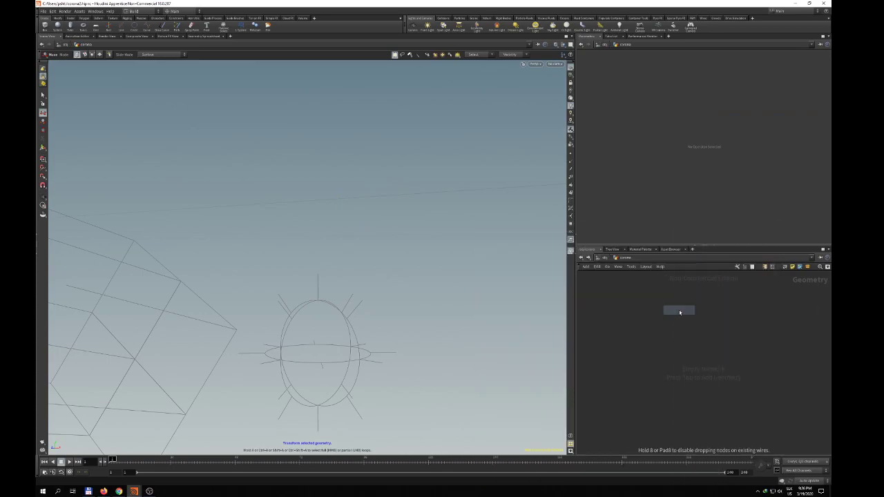
left_click(682, 336)
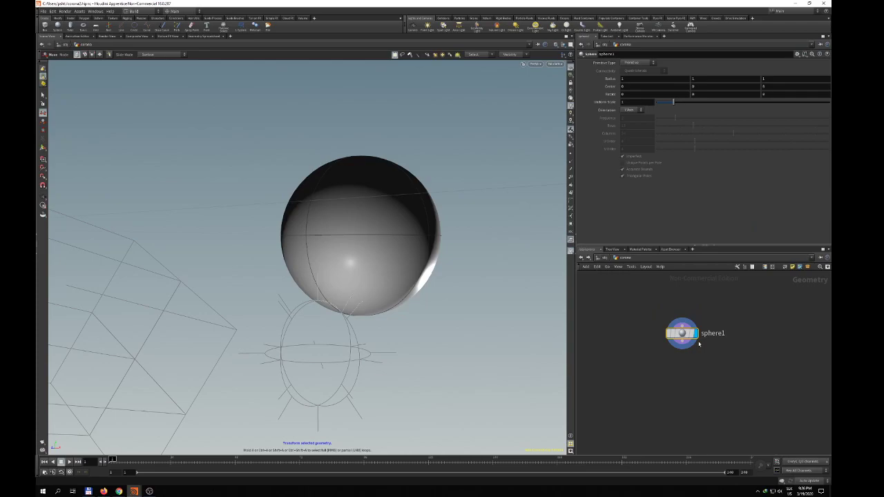
left_click(637, 62)
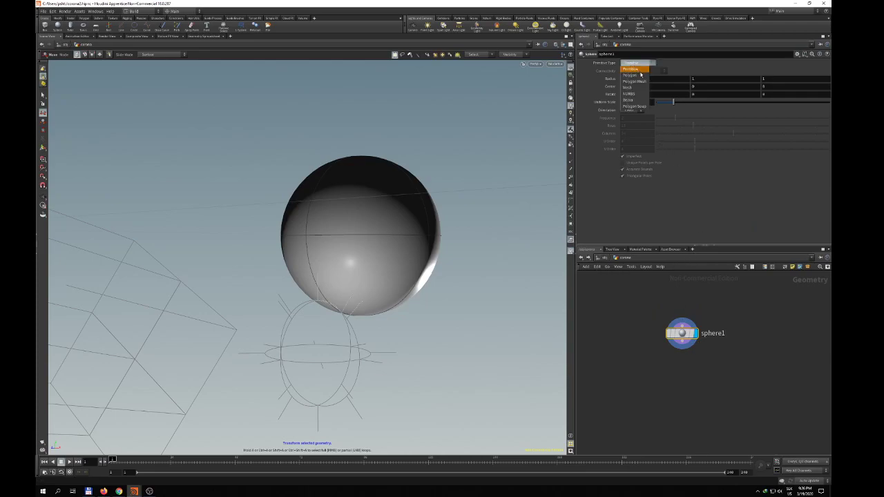
left_click(638, 79)
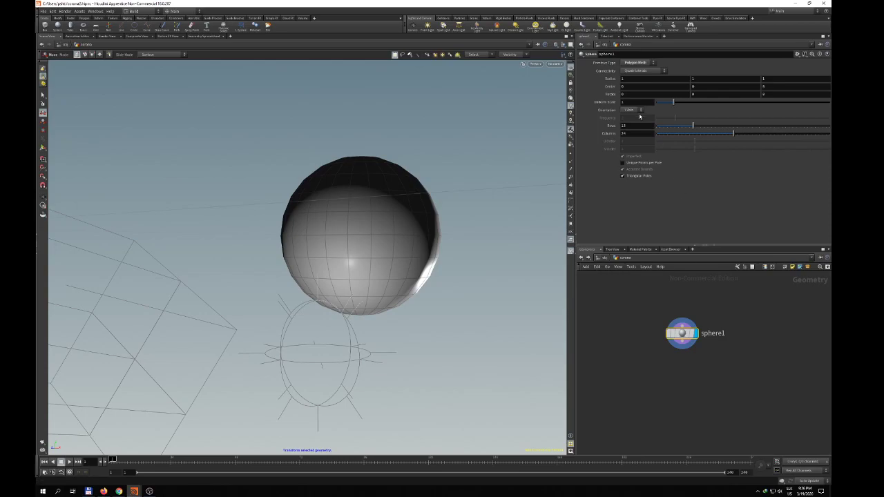
Link the sphere's columns to its rows with a relative reference and raise the rows to 50.
right_click(632, 127)
left_click(652, 169)
right_click(633, 134)
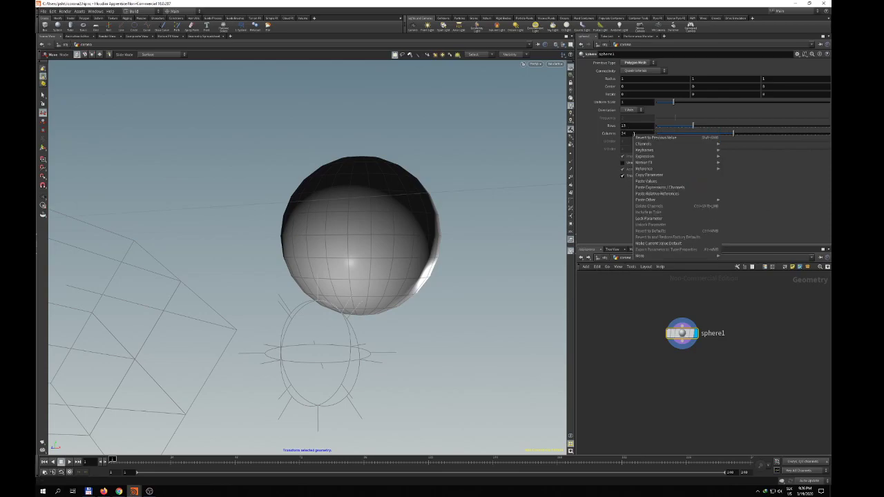
left_click(666, 194)
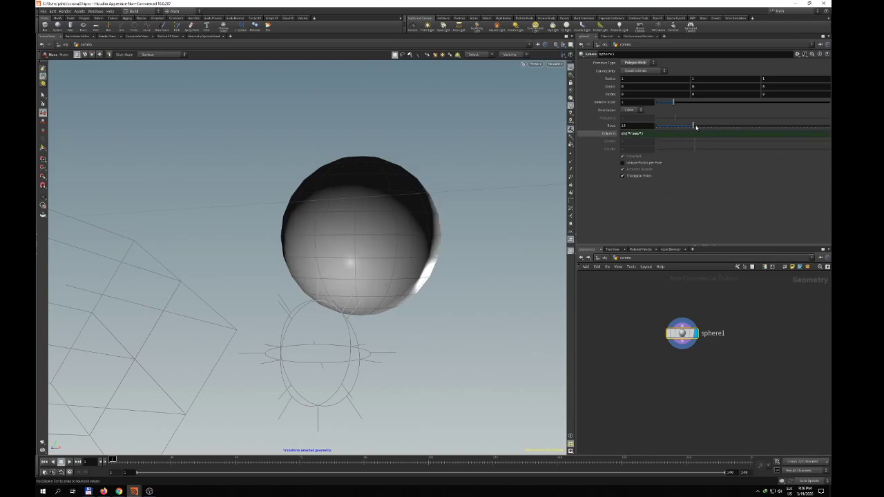
left_click_drag(693, 126, 828, 126)
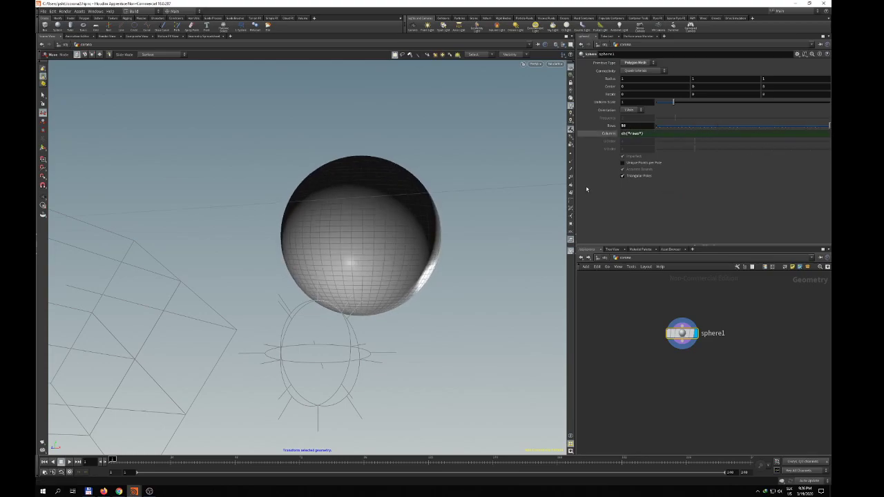
left_click_drag(730, 126, 656, 124)
key("ctrl+z")
Add a Remesh node fed by the sphere, align it beneath the sphere node and display its result.
key("Tab")
type("mountain")
key("Return")
left_click(669, 366)
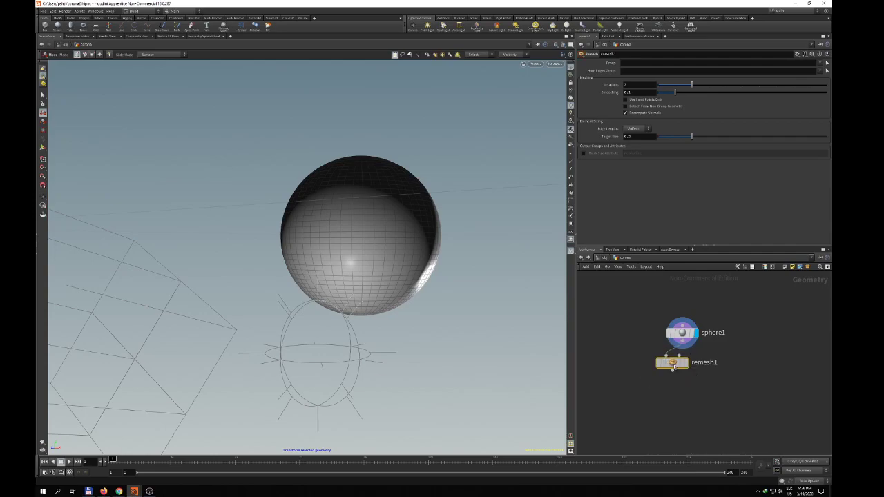
key("l")
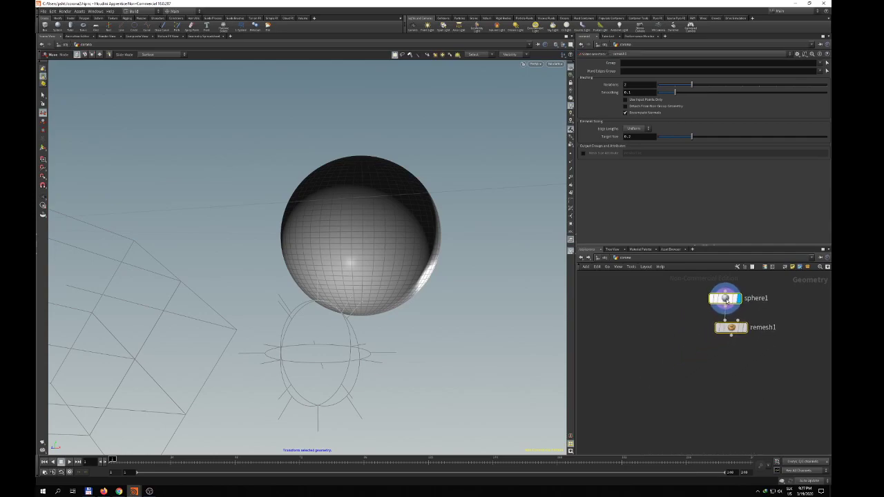
left_click(743, 327)
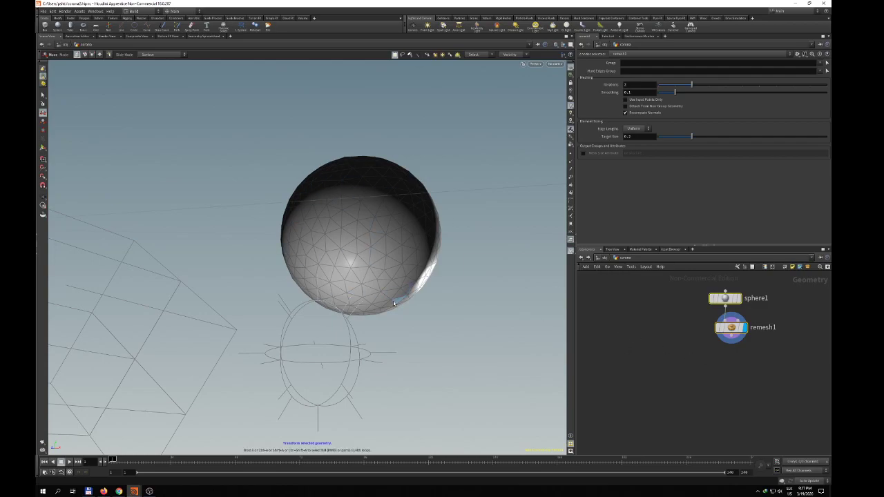
mouse_move(735, 333)
left_mouse_down()
mouse_move(723, 340)
mouse_move(742, 325)
mouse_move(760, 337)
mouse_move(755, 327)
mouse_move(737, 329)
left_mouse_up()
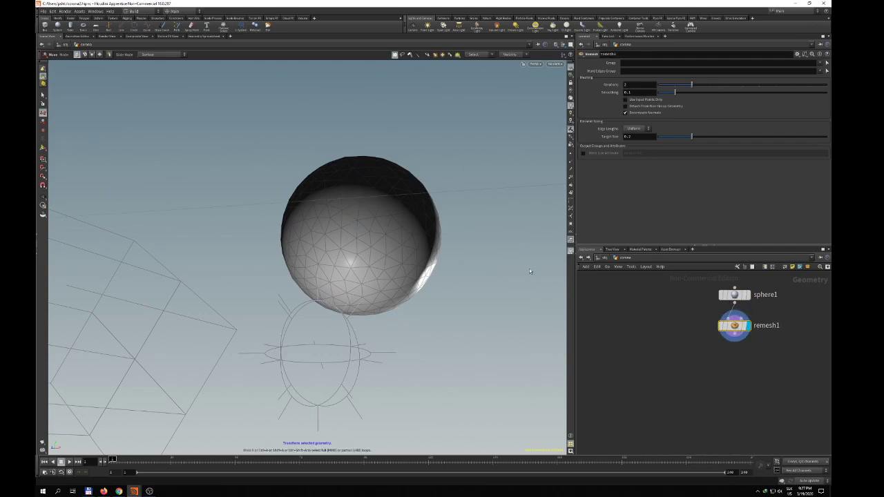
Add a displayed Scatter node fed by the remesh node and reduce its forced total count to about 68.
key("Tab")
type("sca")
key("Return")
left_click(717, 356)
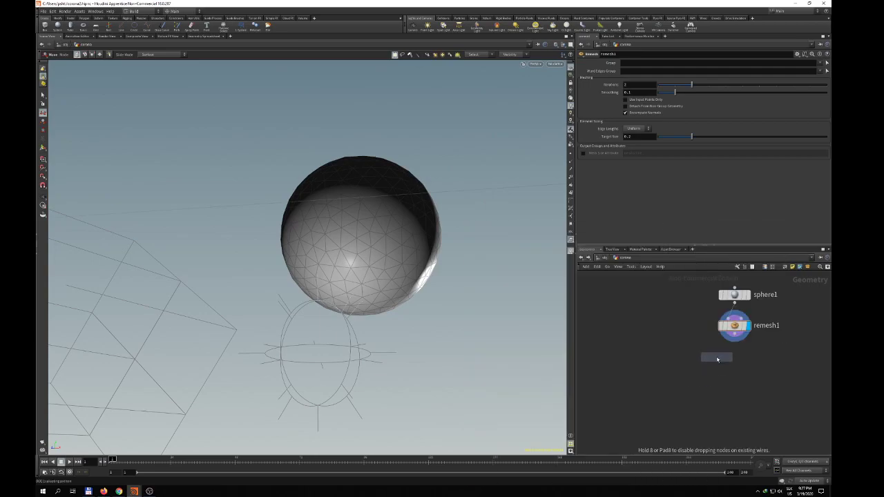
left_click_drag(730, 358, 716, 359)
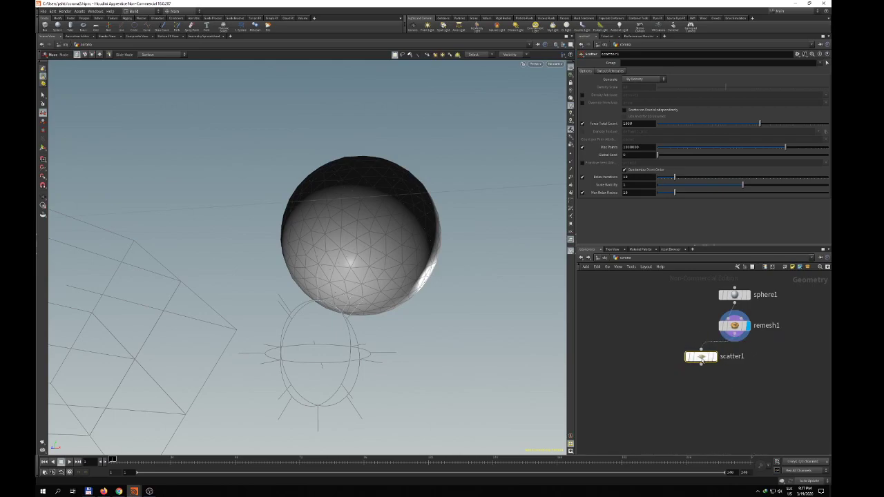
left_click(719, 339)
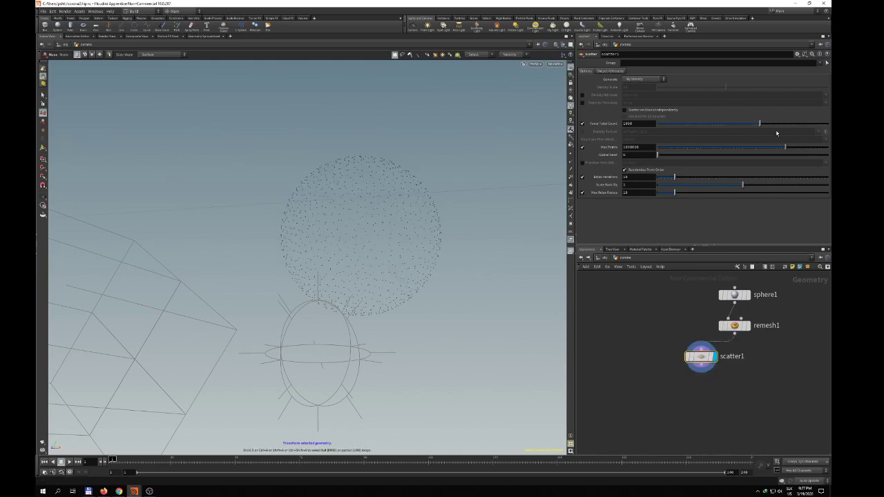
left_click_drag(760, 123, 720, 124)
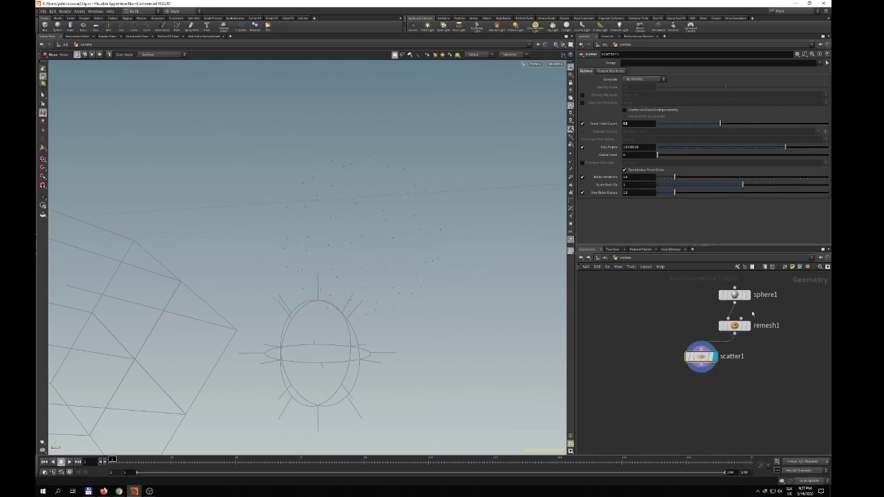
Add a Circle node beside the sphere chain and set its uniform scale to 0.32.
key("Tab")
type("cir")
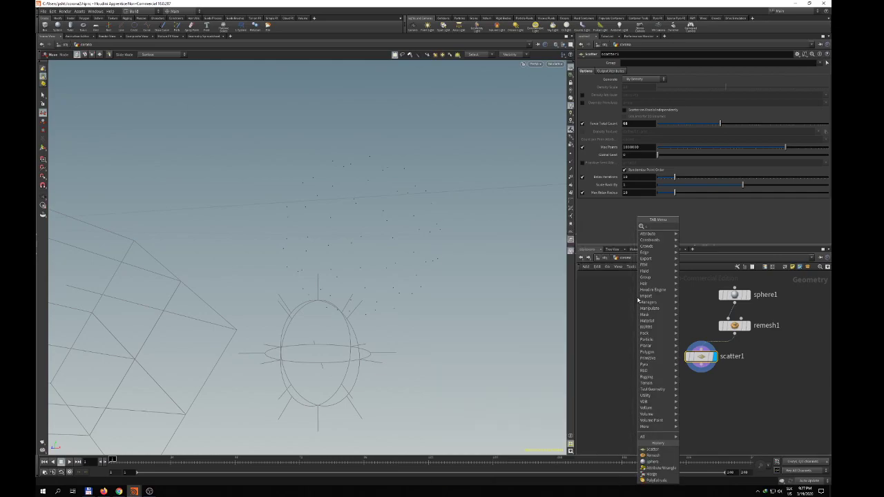
key("Return")
left_click(643, 298)
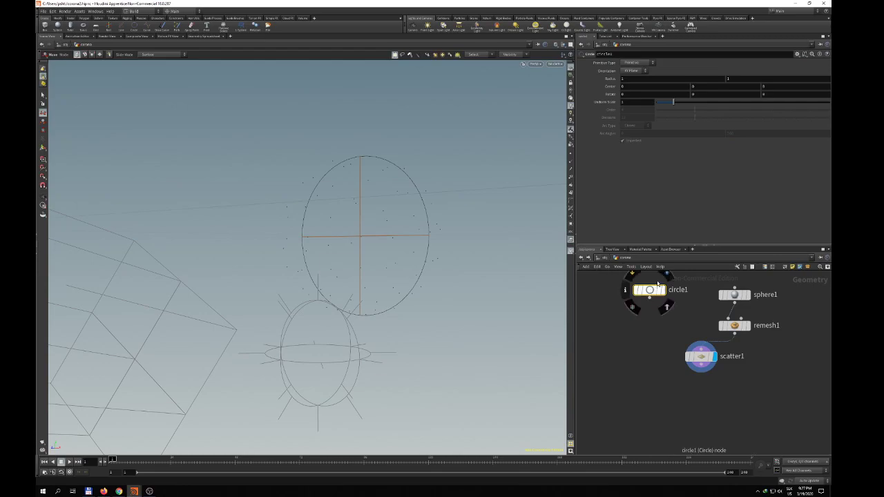
left_click_drag(672, 102, 660, 102)
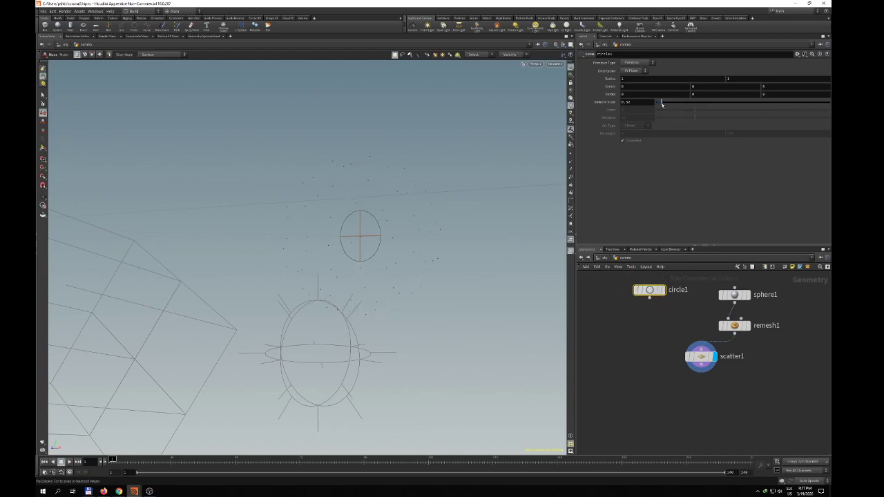
Add a displayed Copy to Points node that copies the circle onto the scattered points.
key("Tab")
type("cop")
key("Down")
key("Down")
key("Down")
key("Down")
key("Return")
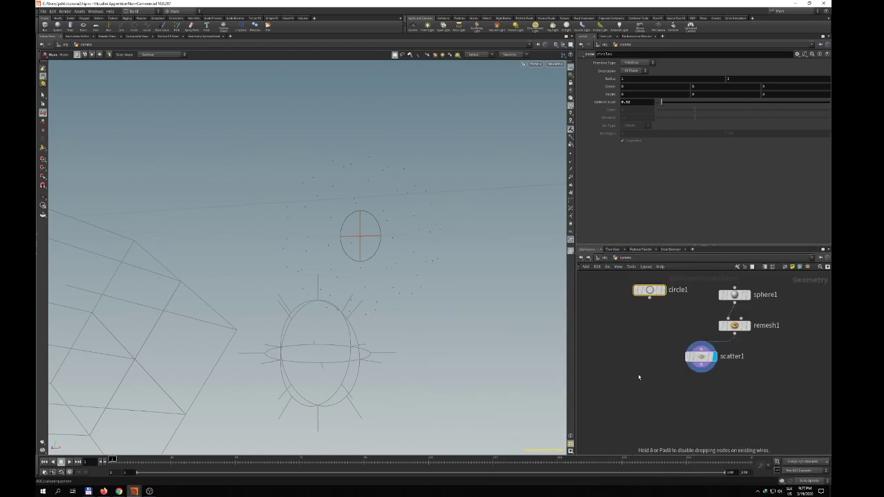
left_click(639, 377)
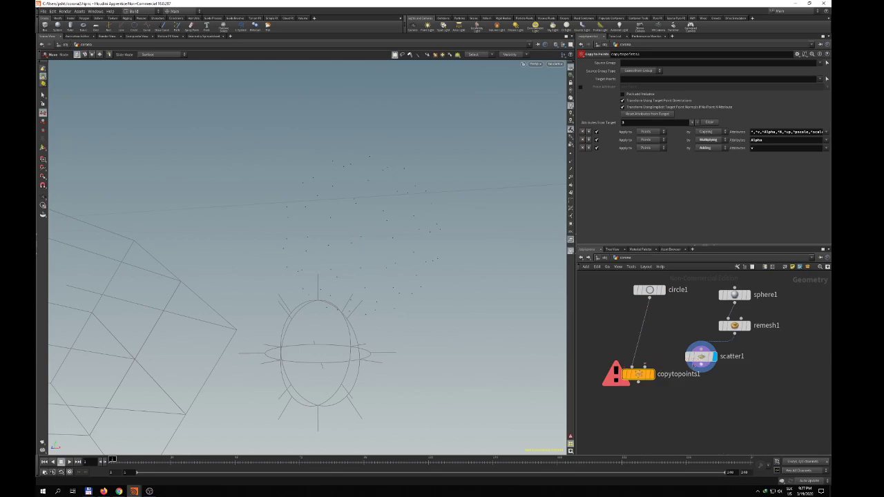
left_click_drag(701, 364, 650, 370)
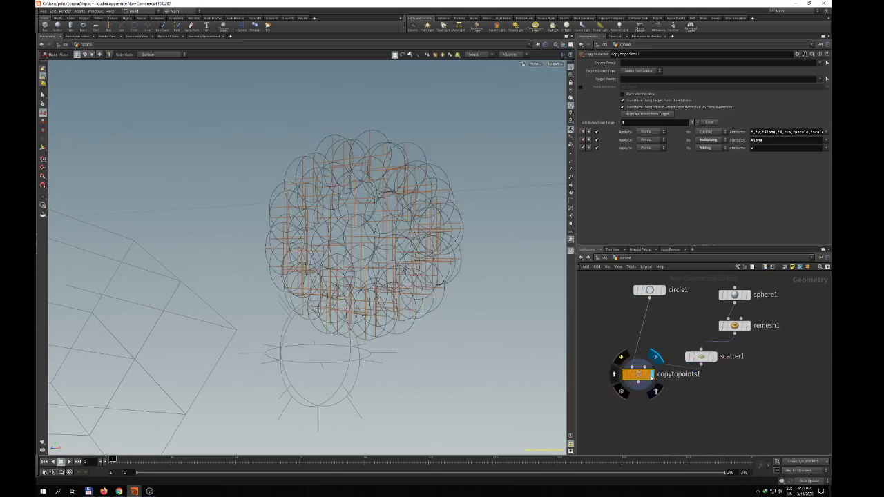
left_click(651, 377)
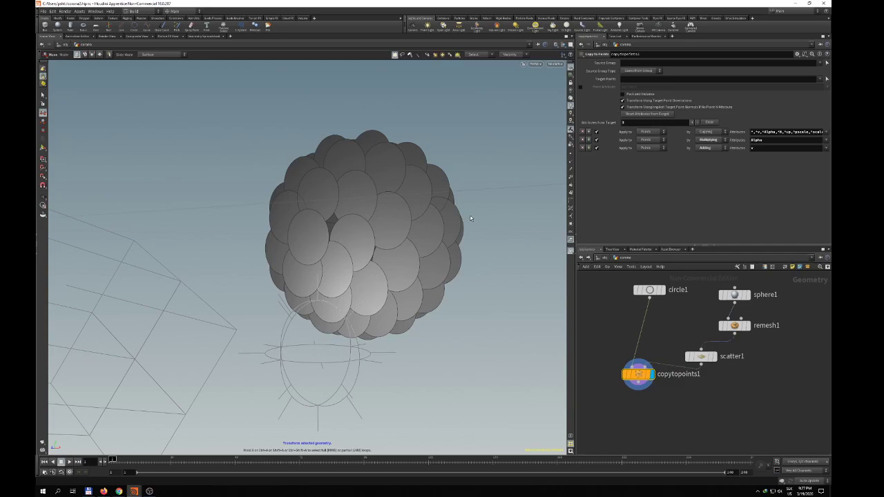
Rearrange the circle, scatter and Copy to Points nodes to leave room between the remesh and scatter nodes.
key("Escape")
mouse_move(471, 219)
left_mouse_down()
mouse_move(459, 241)
mouse_move(484, 214)
left_mouse_up()
key("t")
middle_click_drag(694, 289, 682, 310)
left_click_drag(671, 299, 774, 391)
left_click_drag(688, 374, 719, 369)
Insert a Normal node between the remesh and scatter nodes.
left_click(737, 318)
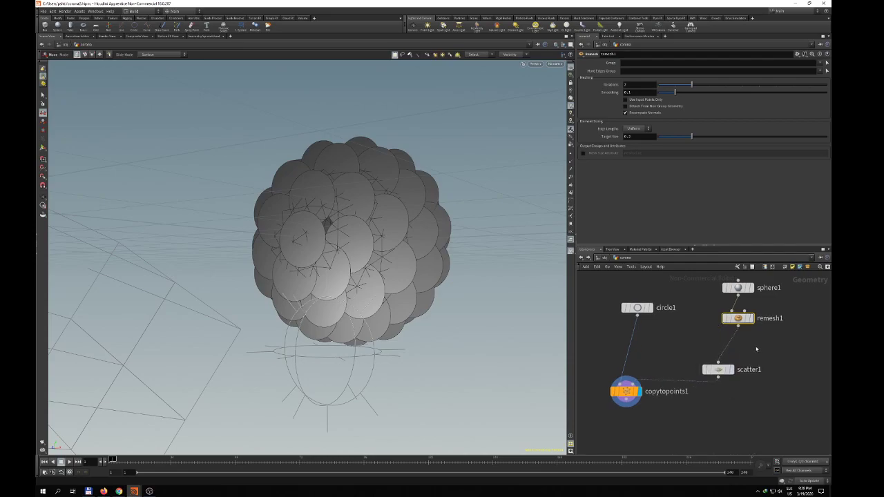
key("Tab")
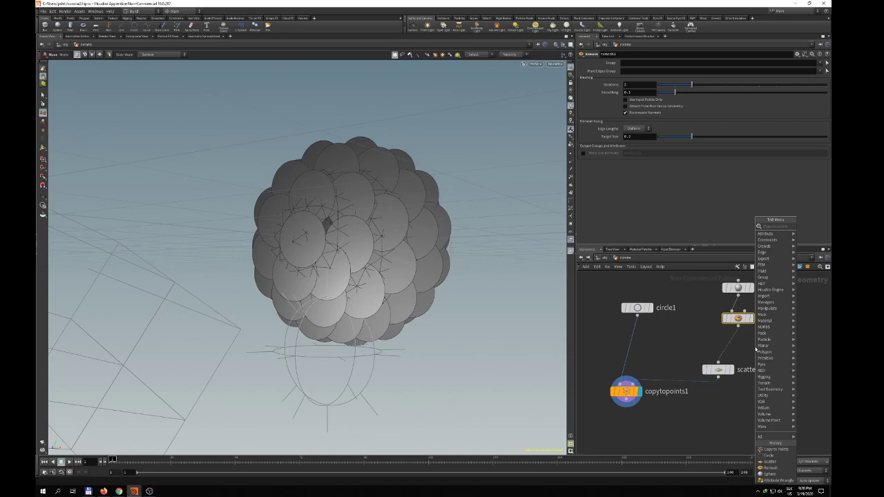
type("mou")
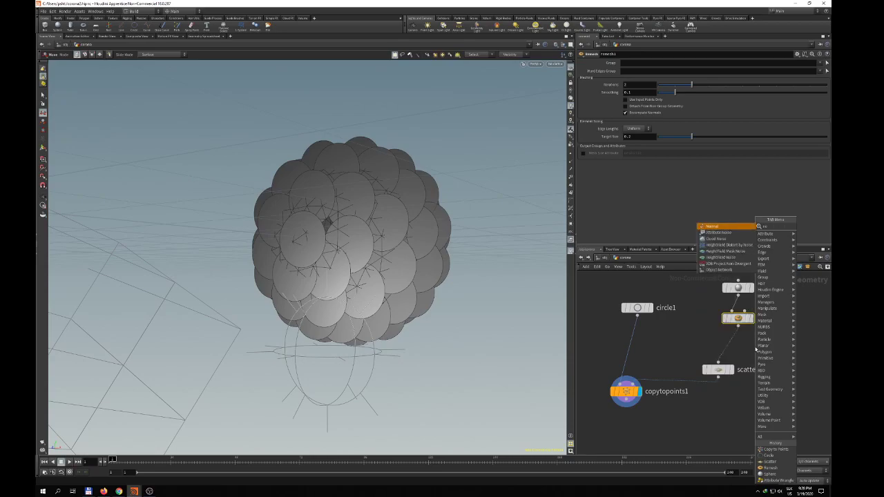
key("Return")
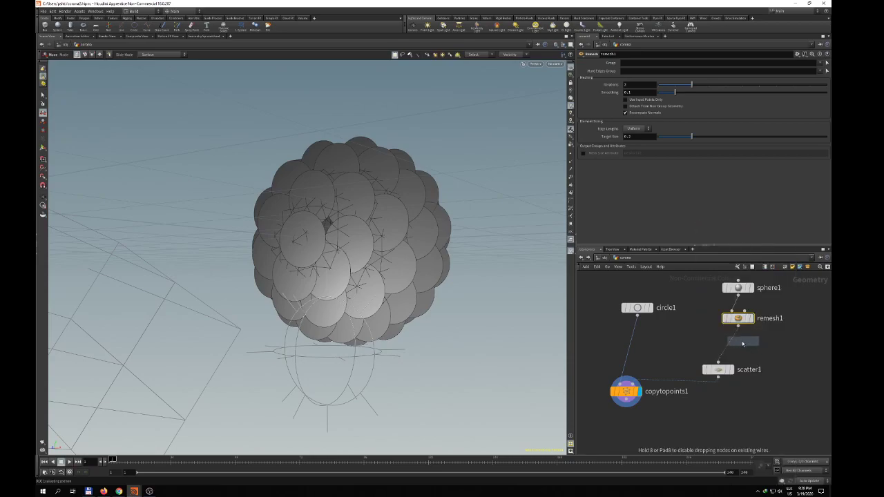
left_click(731, 348)
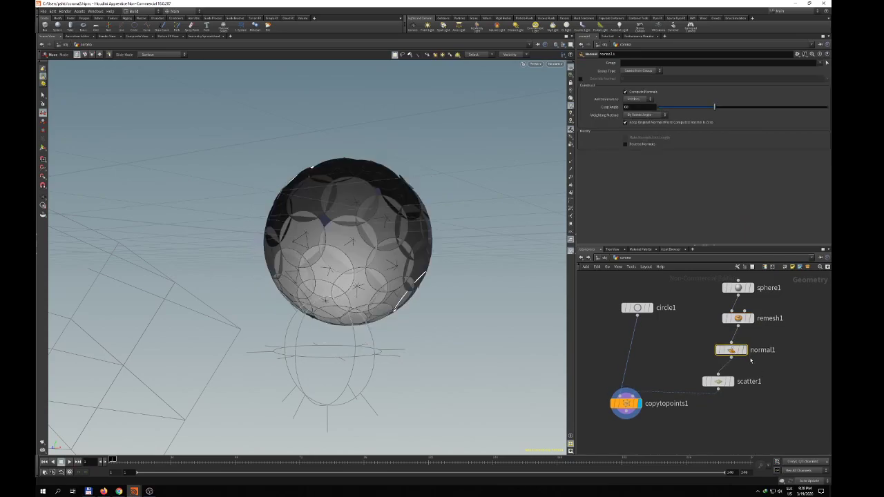
Tidy the network by centring Copy to Points below the circle and scatter nodes.
left_click_drag(718, 381, 723, 380)
left_click_drag(626, 404, 678, 427)
left_click_drag(636, 308, 633, 382)
middle_click_drag(643, 387, 642, 319)
left_click_drag(633, 312, 622, 298)
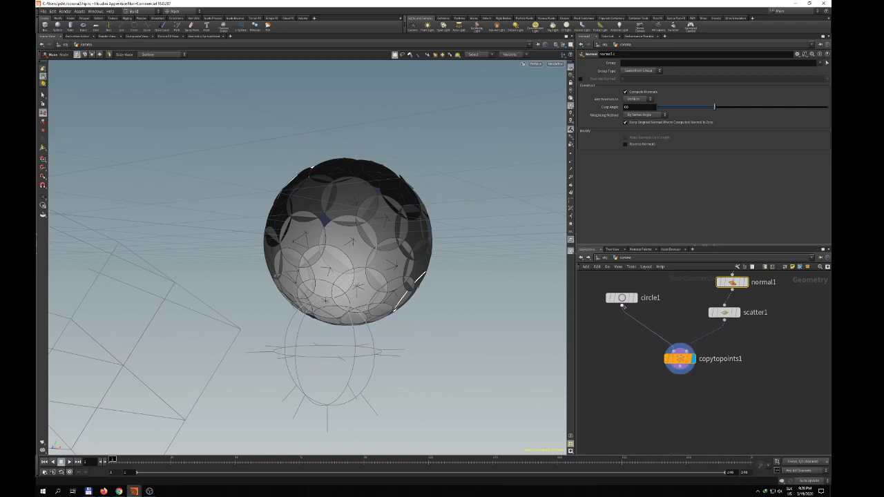
Reduce the circle's uniform scale to 0.11.
left_click(621, 298)
left_click_drag(665, 102, 657, 103)
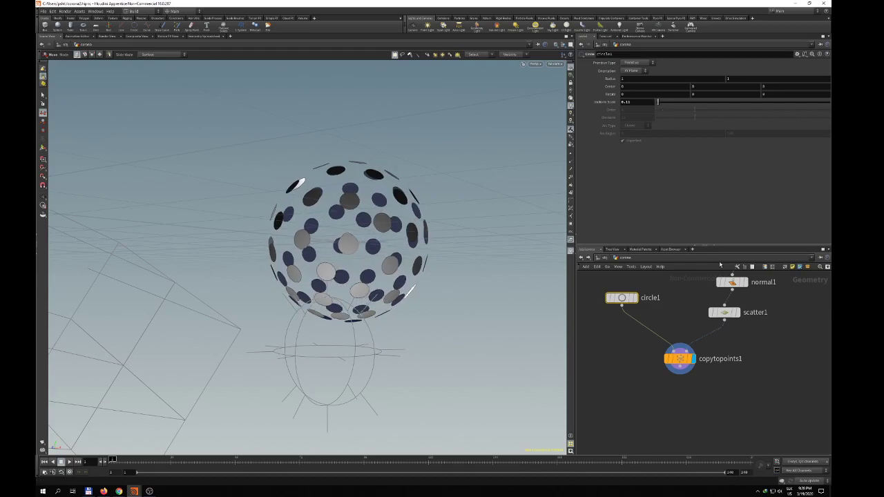
Reduce the scatter node's forced total point count to 21.
left_click(722, 312)
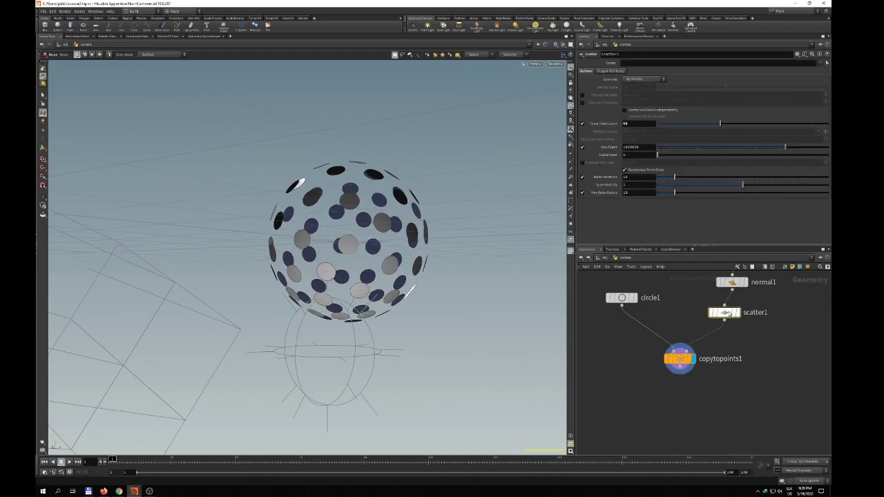
left_click_drag(718, 124, 702, 125)
Append a displayed PolyExtrude node to Copy to Points and set its extrusion distance to about -0.684.
key("Tab")
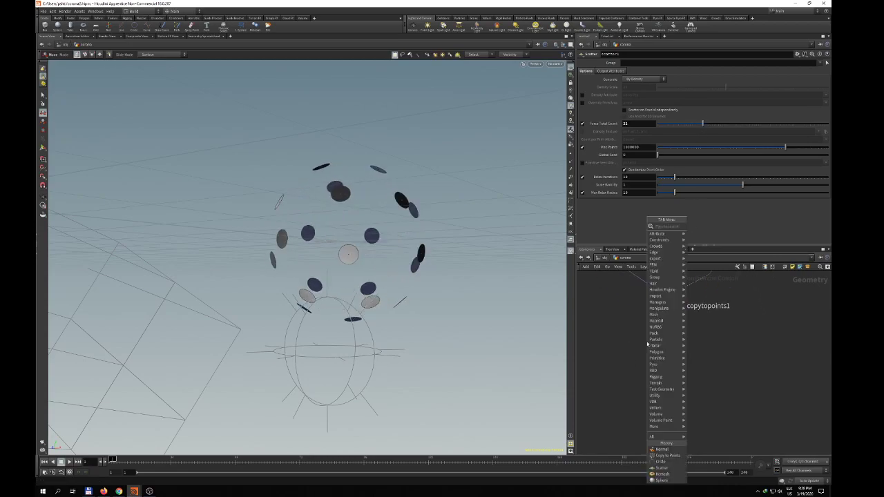
type("polye")
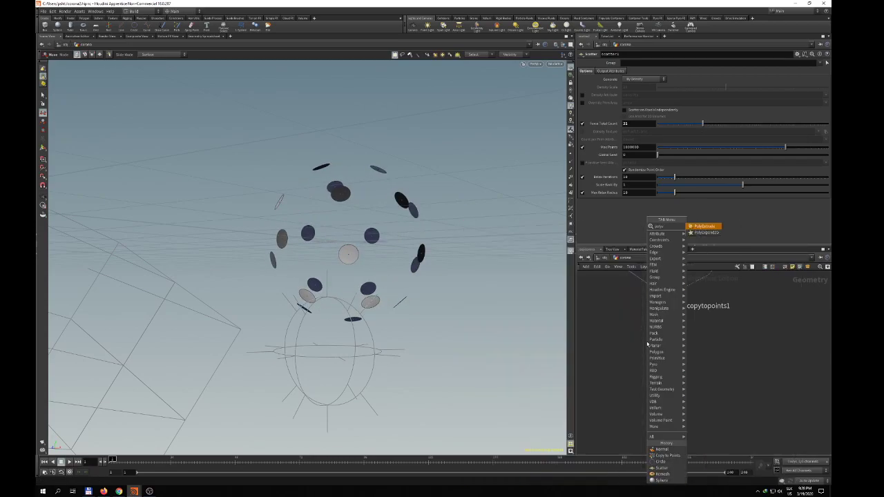
key("Return")
left_click(647, 344)
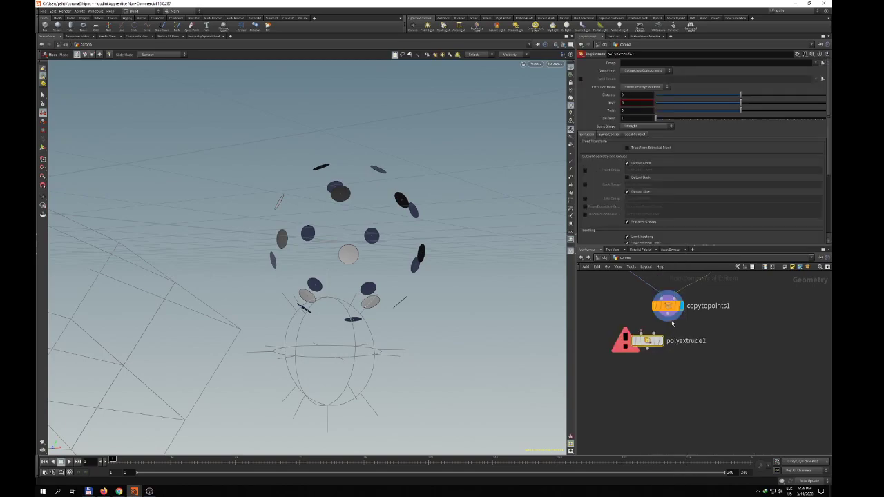
left_click_drag(667, 320, 647, 337)
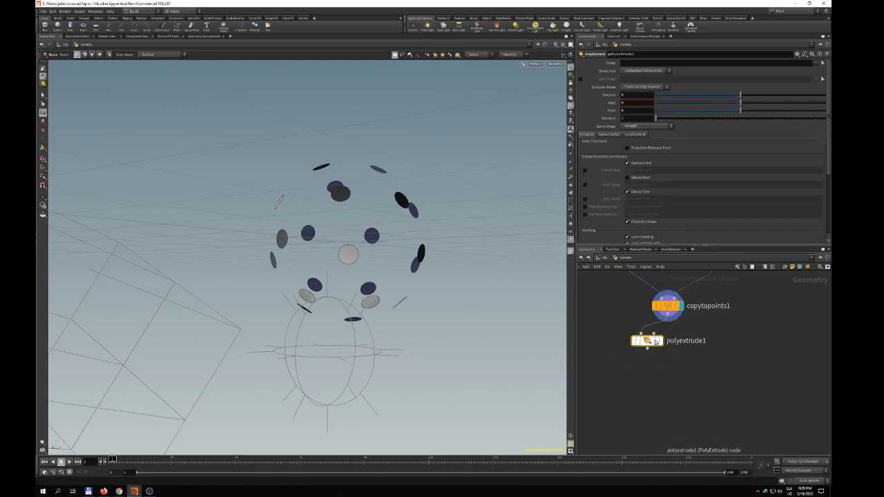
left_click(661, 340)
left_click_drag(740, 95, 682, 101)
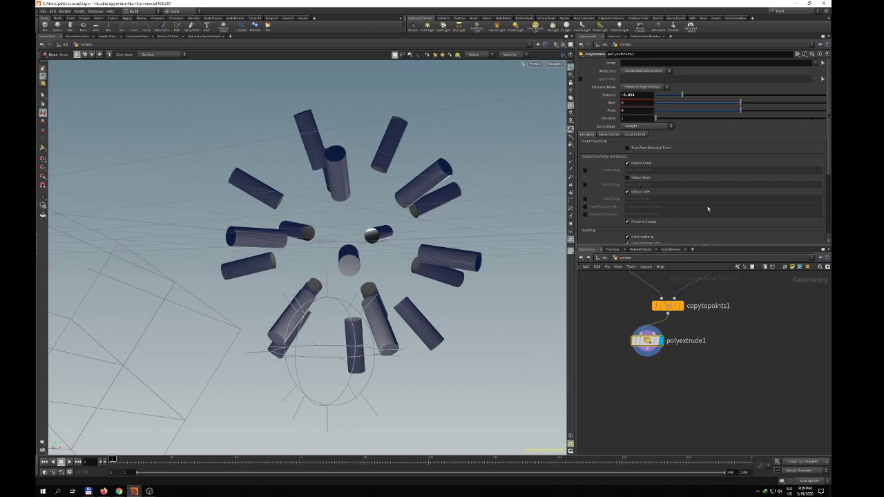
mouse_move(523, 205)
left_mouse_down("alt")
mouse_move(529, 212)
mouse_move(517, 236)
mouse_move(518, 214)
left_mouse_up("alt")
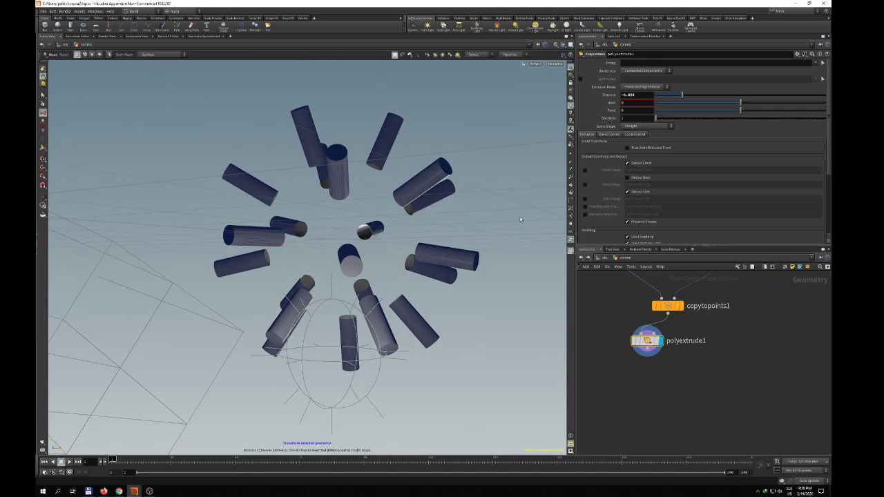
Move PolyExtrude farther below Copy to Points and insert an Attribute Wrangle node between them.
left_click_drag(647, 341, 675, 381)
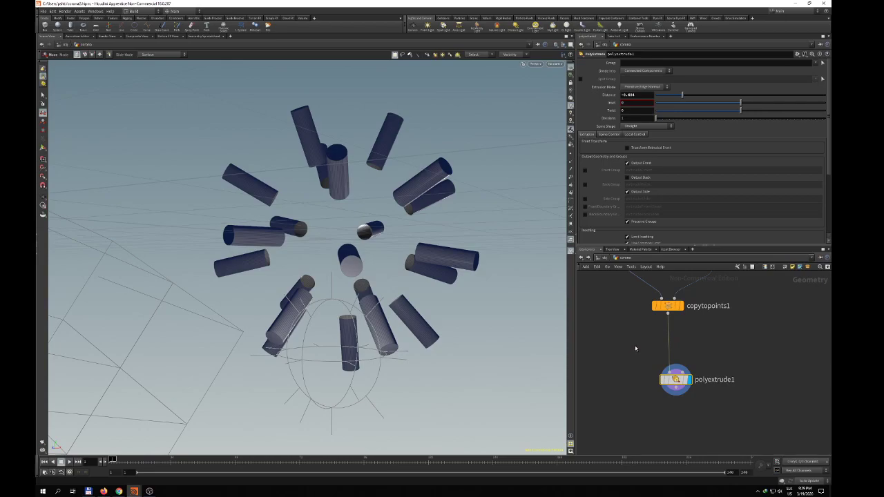
key("Tab")
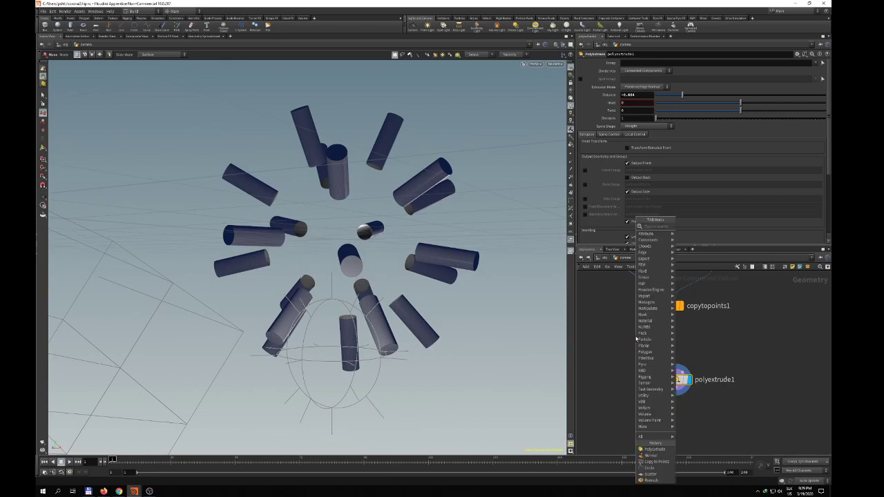
type("att u")
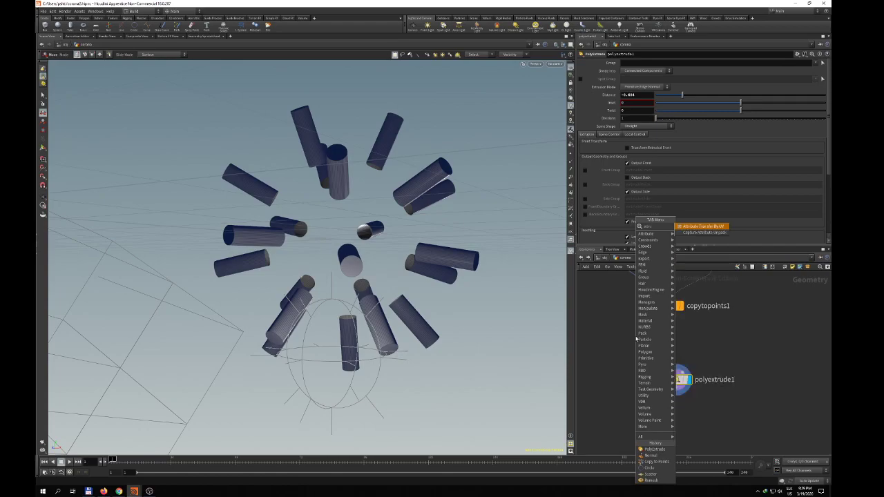
key("BackSpace")
key("BackSpace")
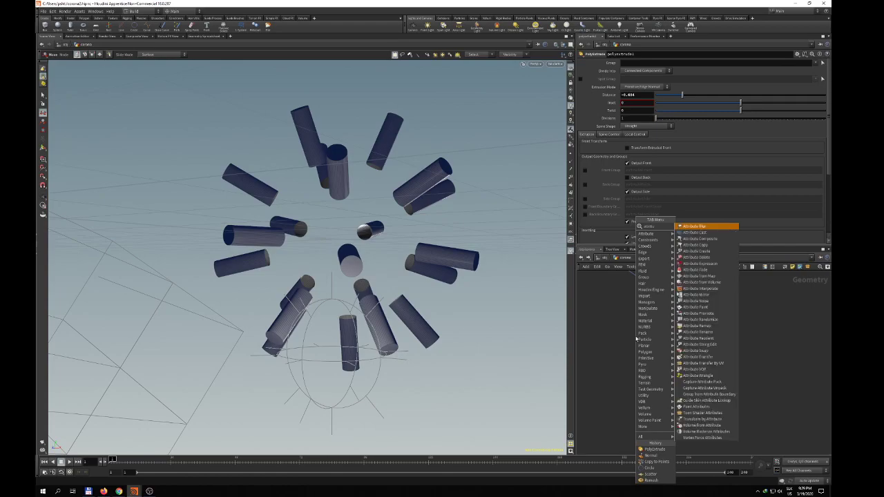
key("Return")
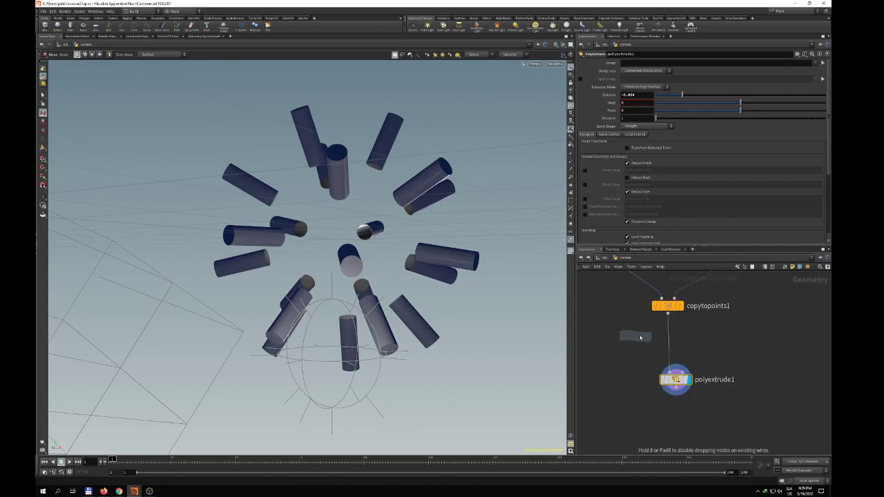
left_click(667, 337)
Enable PolyExtrude's local Distance Scale attribute zscale and set the extrusion distance to about -0.743.
left_click(676, 378)
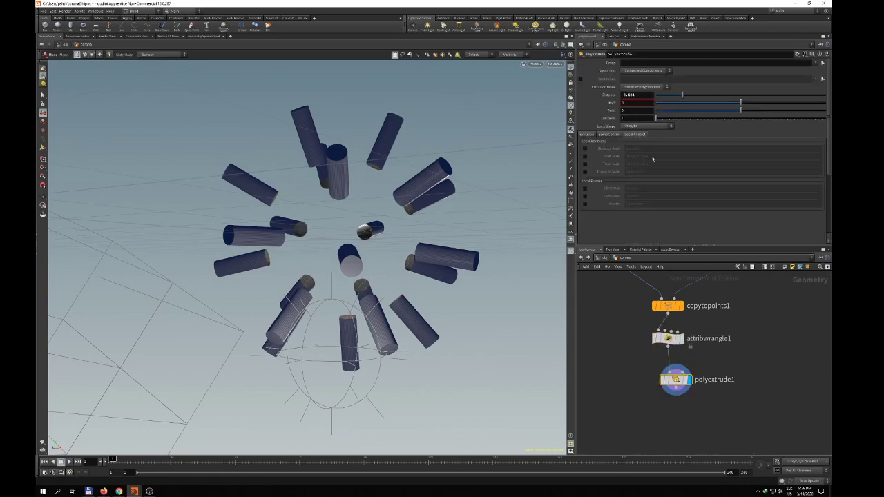
left_click(585, 149)
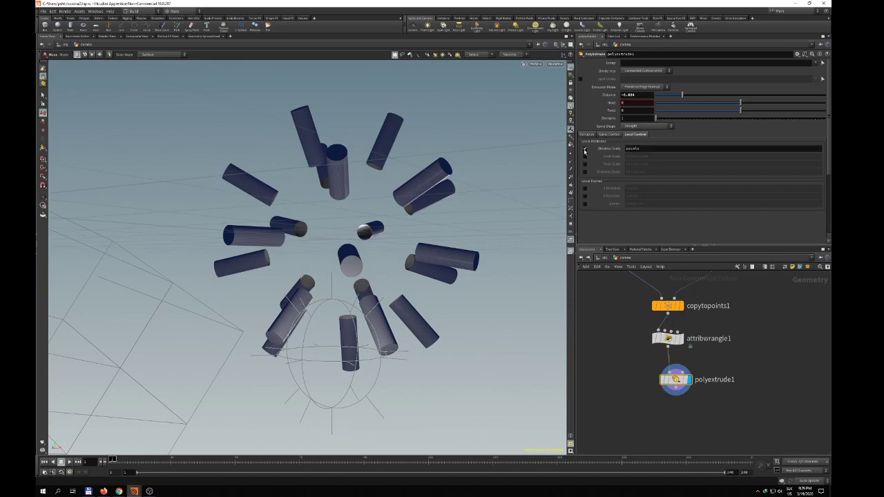
double_click(645, 148)
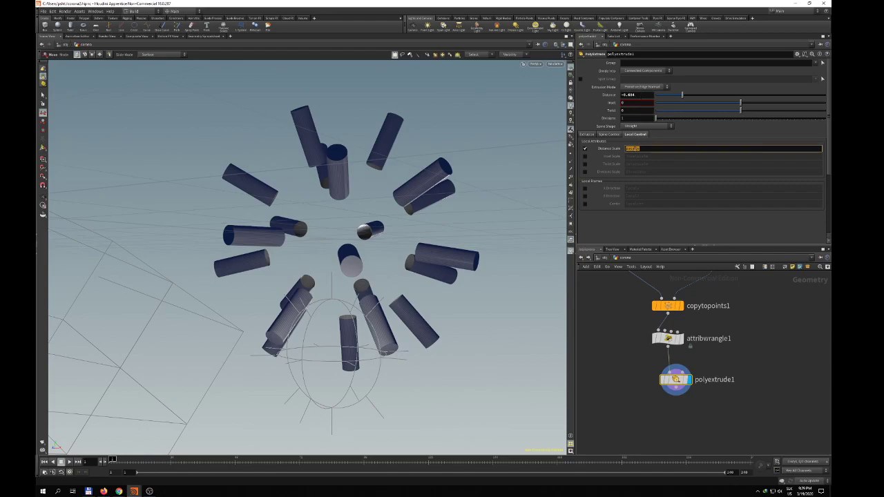
left_click_drag(682, 94, 678, 97)
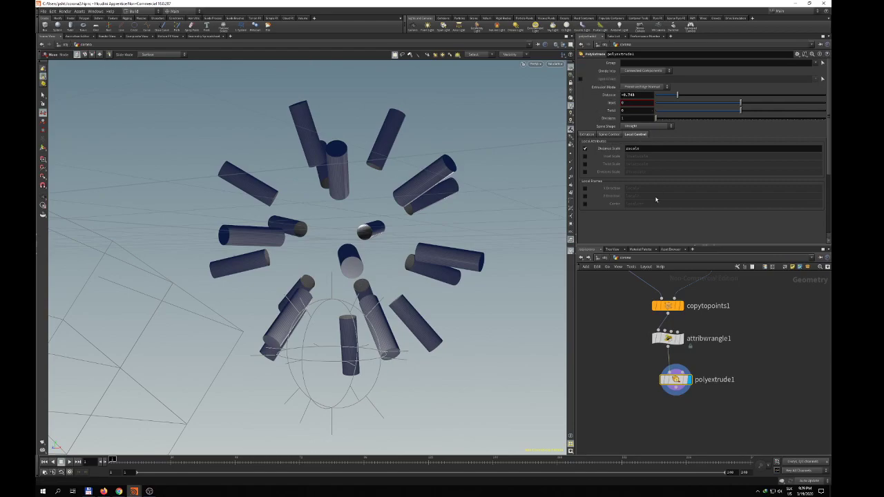
left_click(668, 338)
left_click(618, 121)
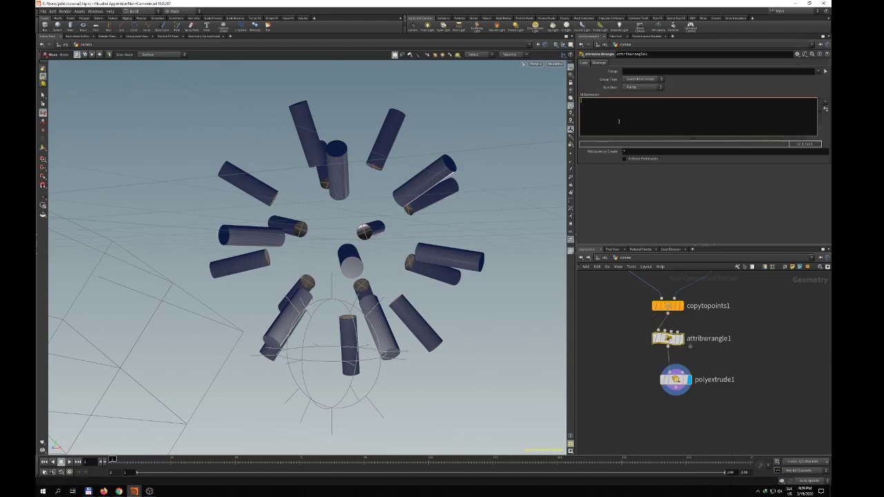
type("@")
type("pscale =")
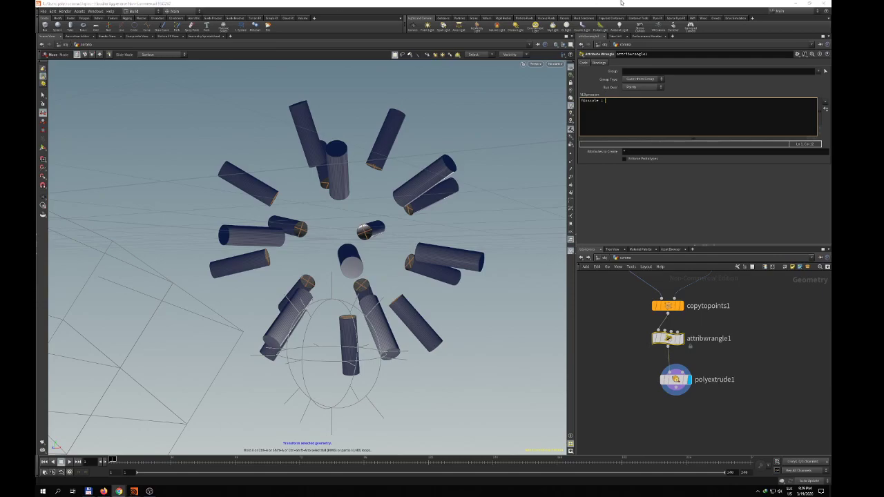
left_click(688, 5)
type("random(")
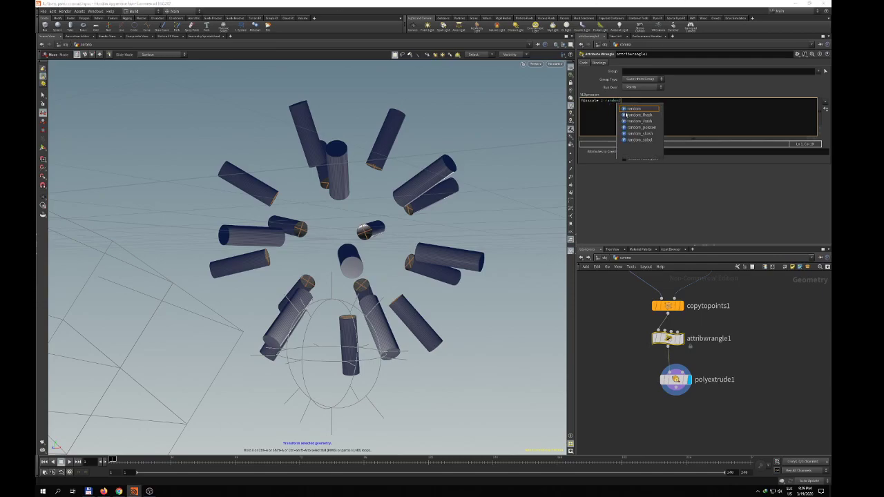
key("BackSpace")
key("BackSpace")
key("BackSpace")
type("(@ptnum")
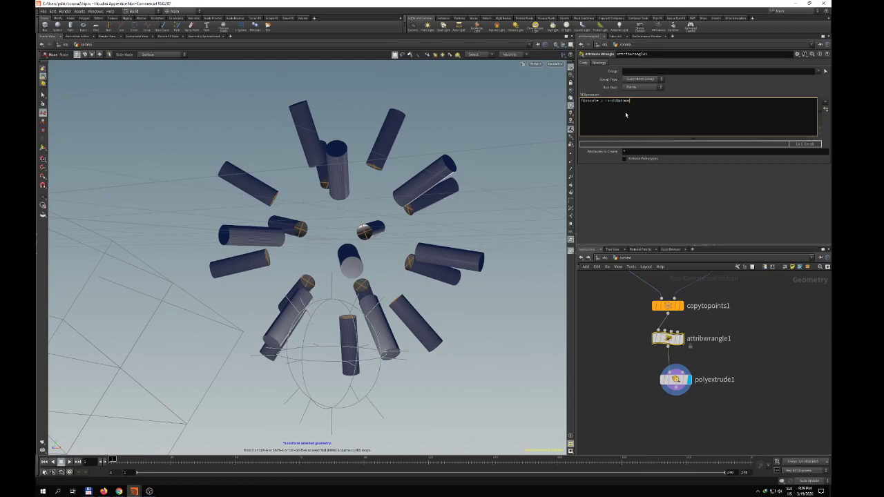
type(" * ch(\"SEED\"));")
key("Return")
left_click(640, 87)
left_click(639, 90)
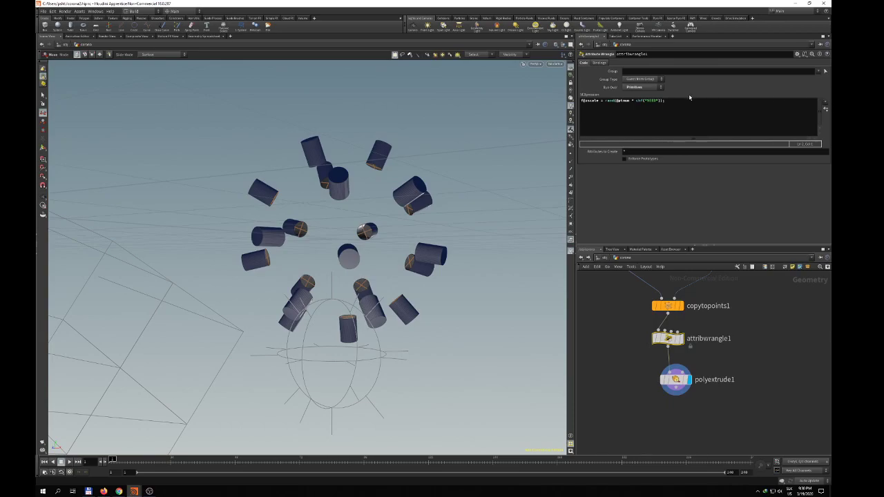
Create the wrangle's Seed parameter from its expression and set it to 0.31 to vary the spike lengths.
left_click(825, 105)
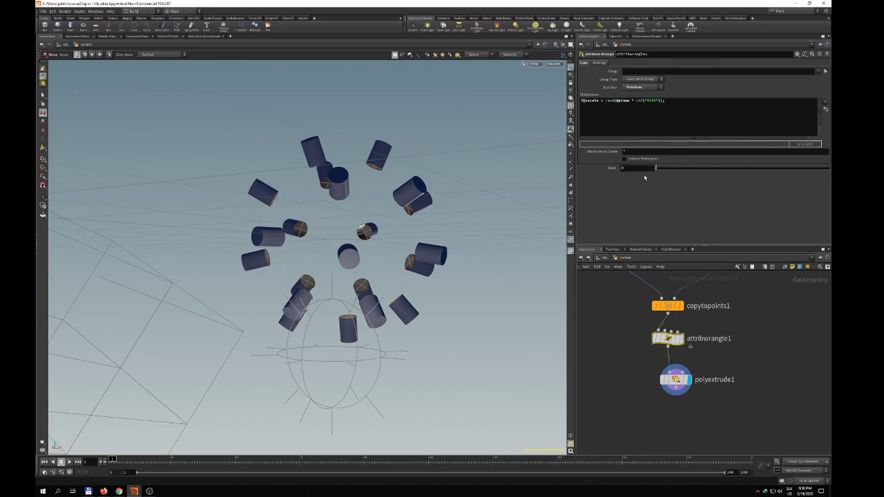
left_click_drag(656, 168, 710, 174)
key("Escape")
left_click_drag(538, 208, 515, 245)
key("t")
Add a Merge node below PolyExtrude and wire PolyExtrude into it.
scroll(711, 338, "down", 4)
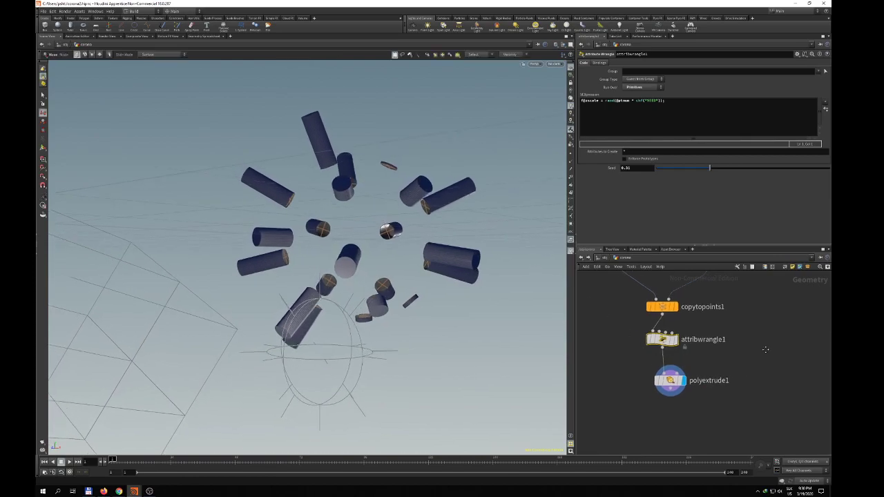
key("Tab")
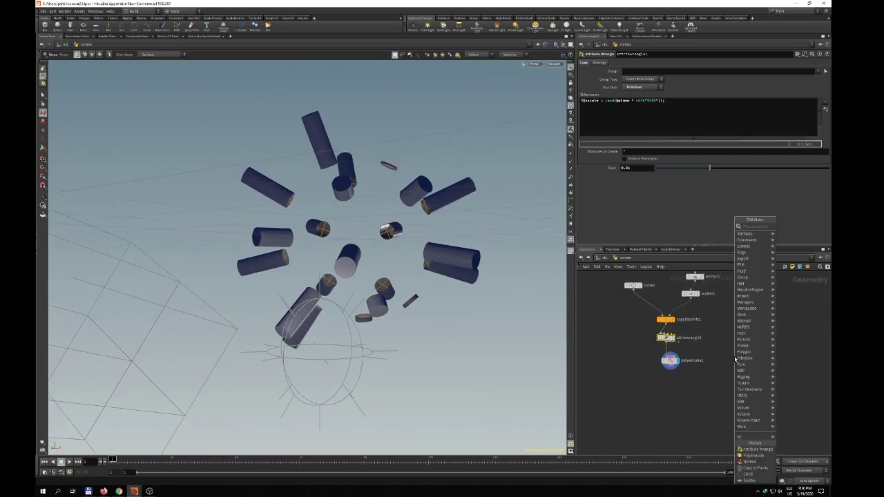
type("color")
key("Return")
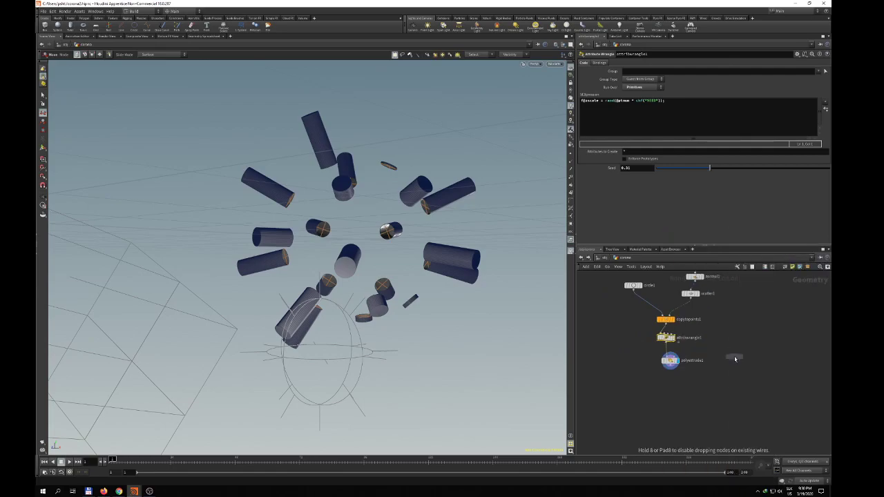
left_click(704, 389)
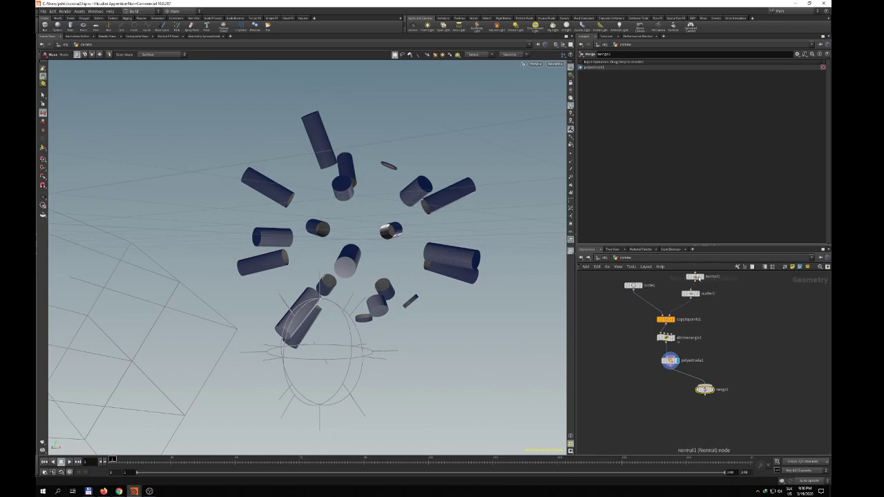
Move the sphere, remesh and normal nodes aside, and undo wiring all three of them into Merge.
middle_click_drag(732, 296, 729, 323)
scroll(734, 317, "down", 2)
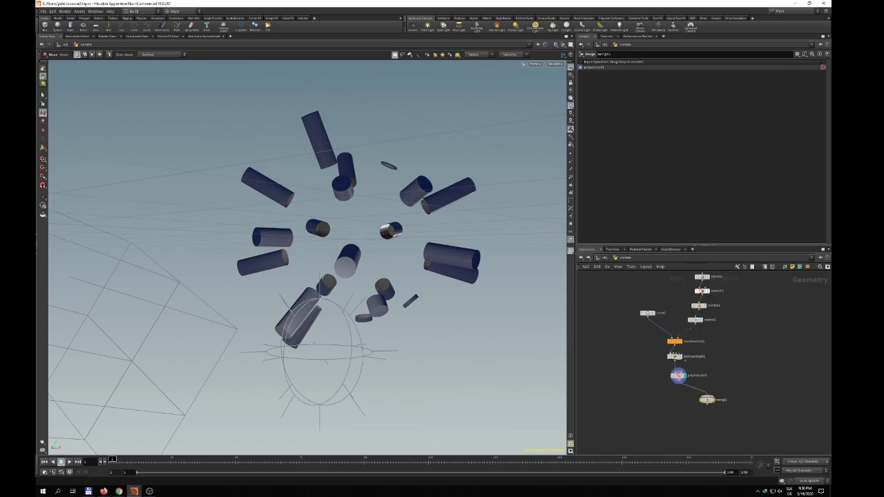
left_click_drag(680, 276, 705, 399)
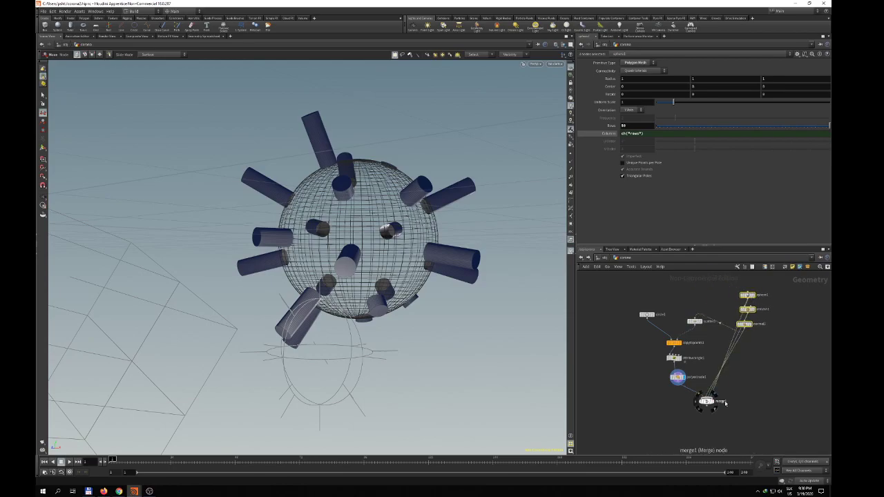
key("ctrl+z")
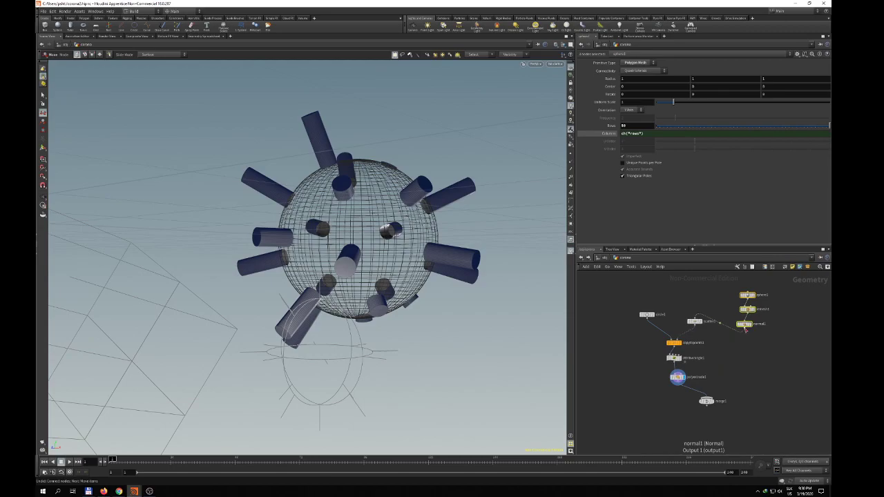
Wire the Normal node into Merge while keeping it connected to scatter, and display the Merge result.
left_click_drag(746, 330, 764, 359)
scroll(745, 349, "up", 3)
middle_click_drag(740, 336, 714, 329)
left_click_drag(718, 303, 649, 438)
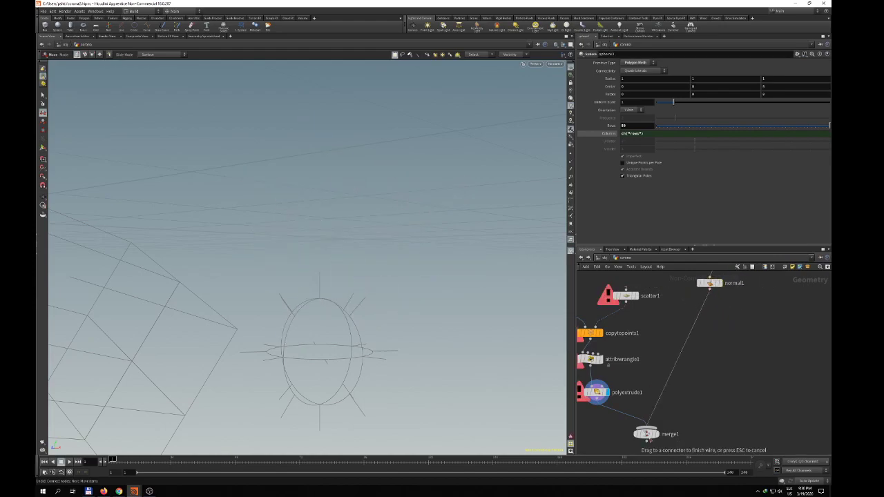
left_click(646, 431)
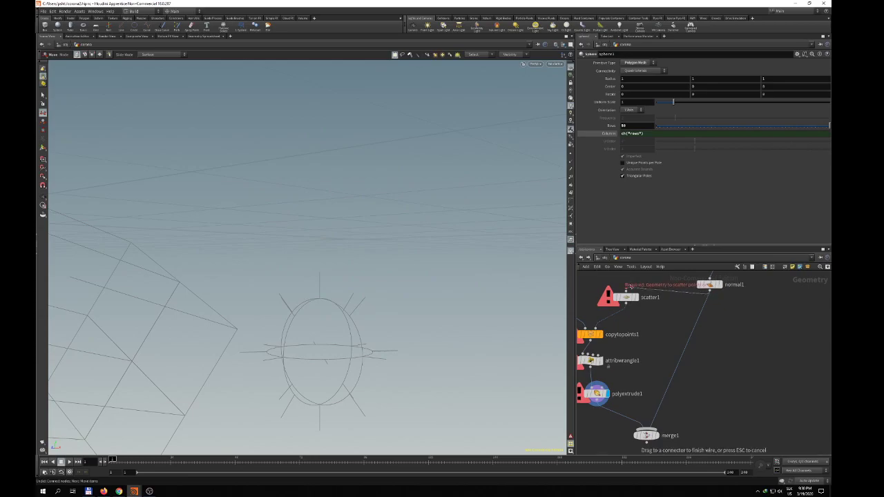
left_click(627, 287)
left_click(655, 435)
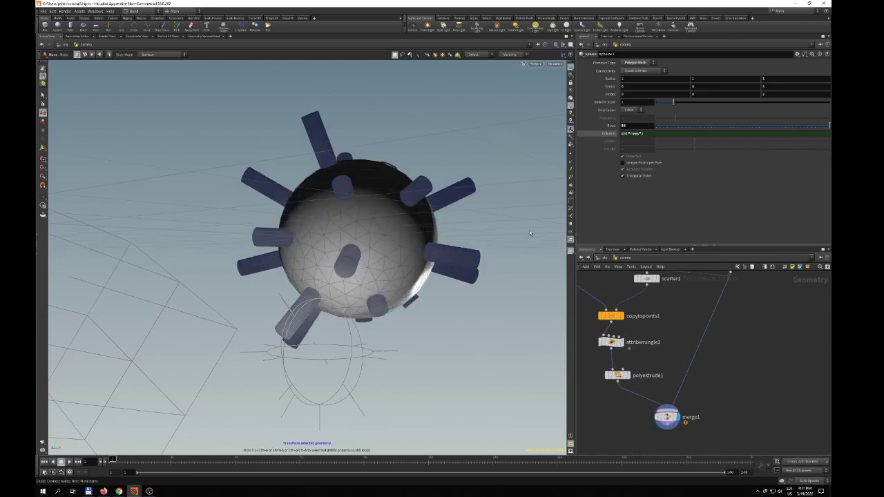
mouse_move(743, 353)
middle_mouse_down()
mouse_move(733, 375)
mouse_move(716, 338)
mouse_move(757, 375)
mouse_move(748, 358)
middle_mouse_up()
key("Escape")
mouse_move(476, 293)
left_mouse_down()
mouse_move(484, 289)
mouse_move(449, 304)
mouse_move(482, 292)
left_mouse_up()
left_click_drag(365, 261, 400, 228)
key("t")
left_click_drag(441, 177, 412, 201)
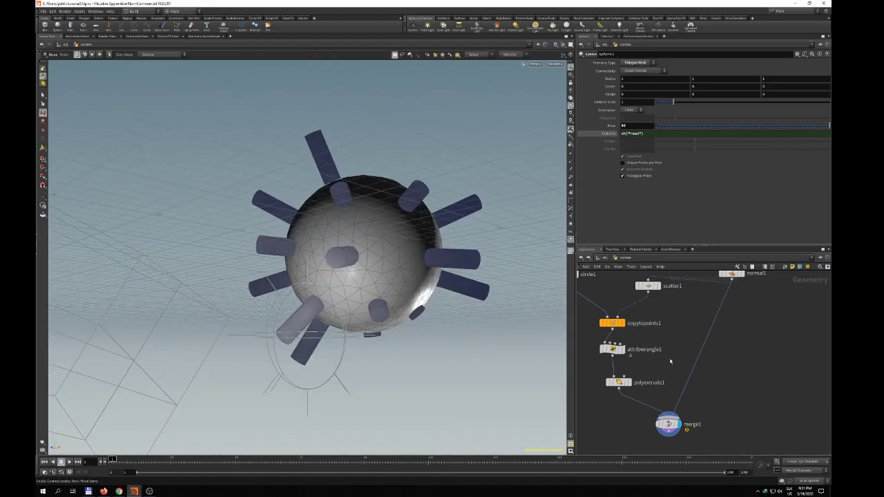
left_click(611, 348)
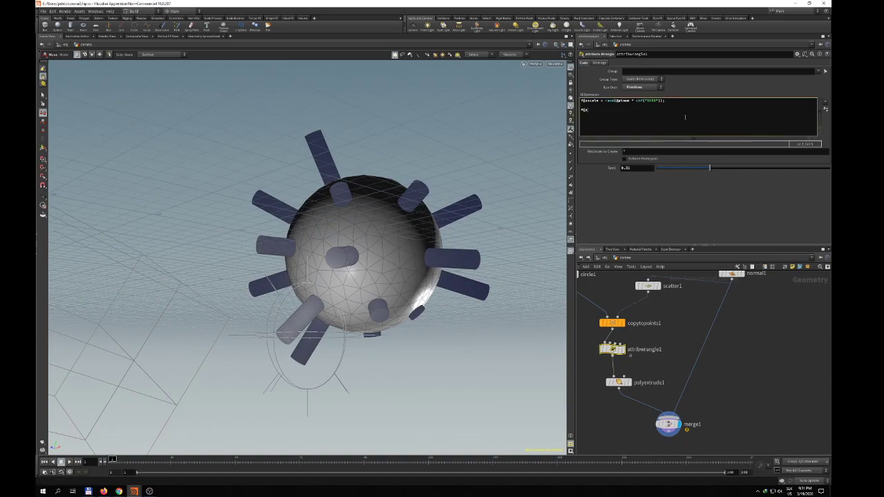
type("scale = fit")
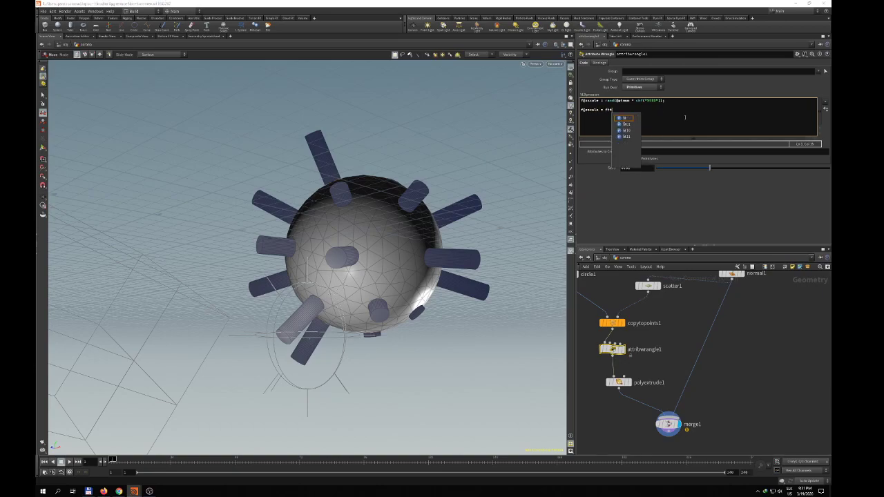
type("01(@zscale")
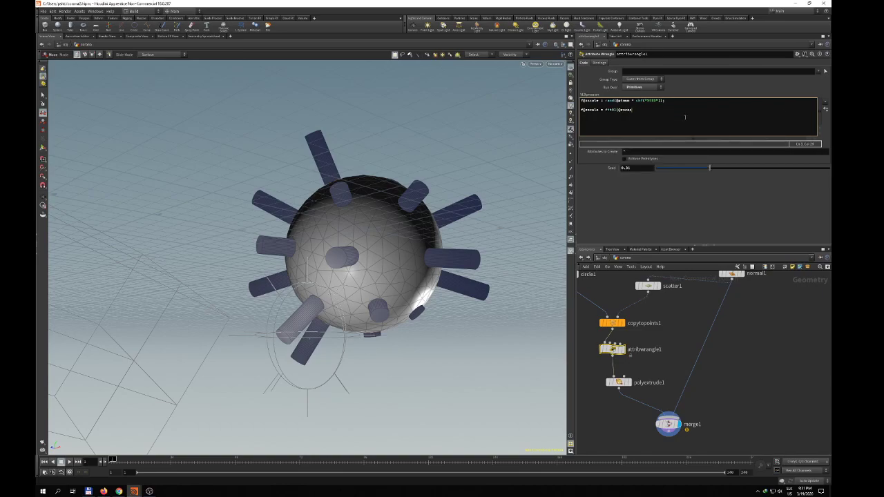
type(", chf(\"min\"), chf(")
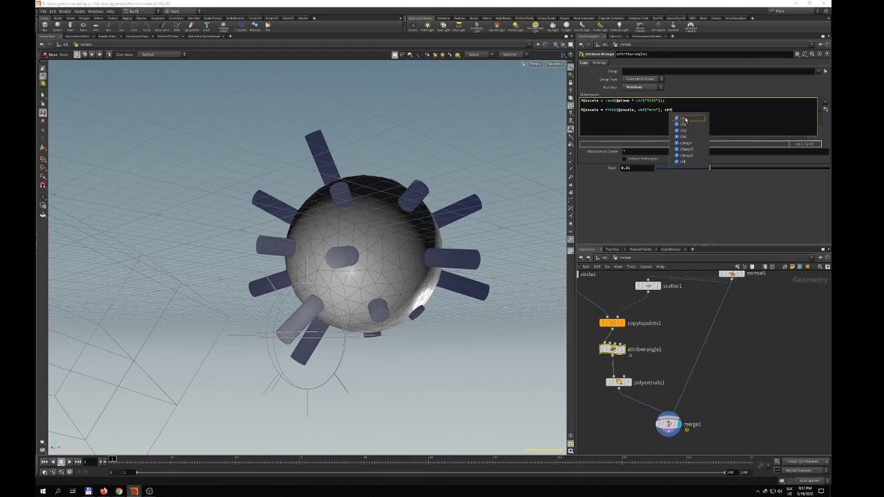
type("\"max\"));")
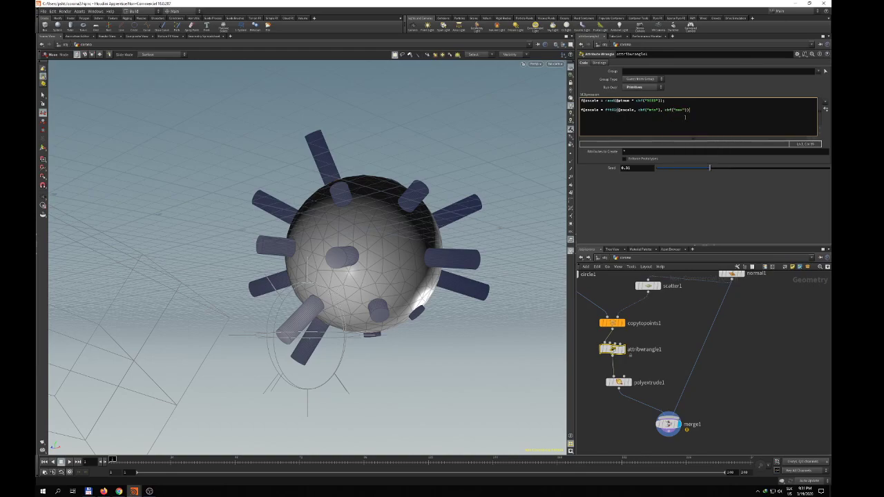
key("Return")
left_click(825, 109)
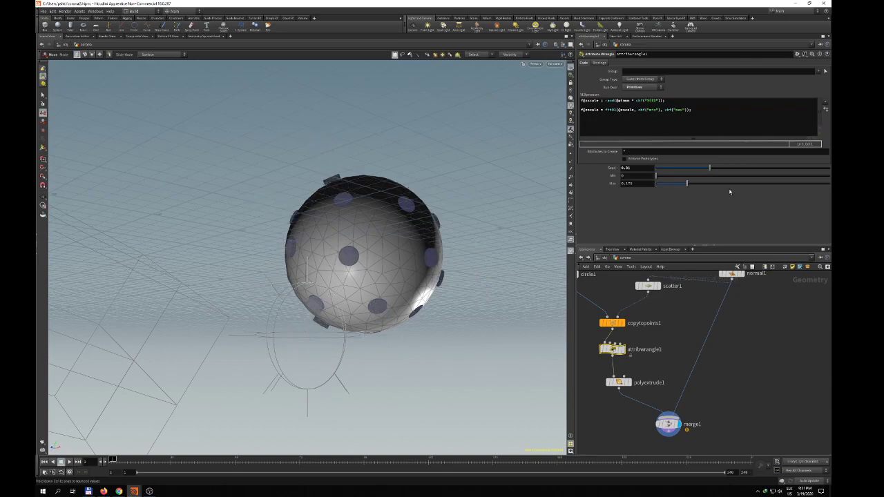
Set the wrangle's Max to 1 and Min to 0.627 so that no spike is too short.
left_click_drag(671, 183, 829, 183)
left_click_drag(656, 176, 764, 182)
key("Escape")
left_click_drag(456, 269, 499, 256)
key("t")
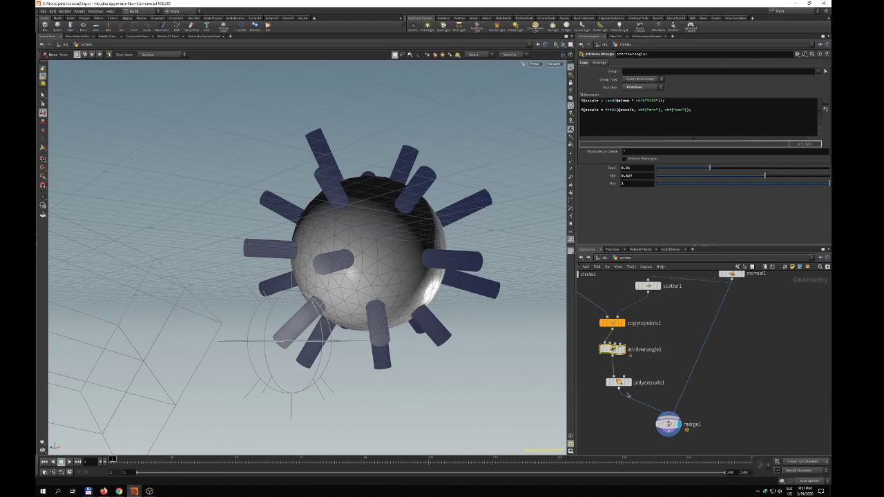
In the PolyExtrude node, raise Divisions to the top of its range and set Inset to about -0.08 to flare the spikes.
middle_click_drag(641, 379, 670, 358)
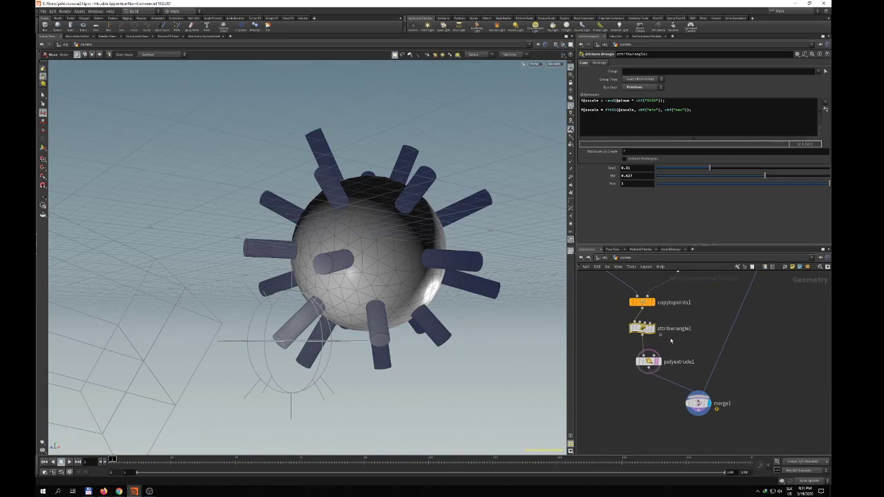
left_click(648, 362)
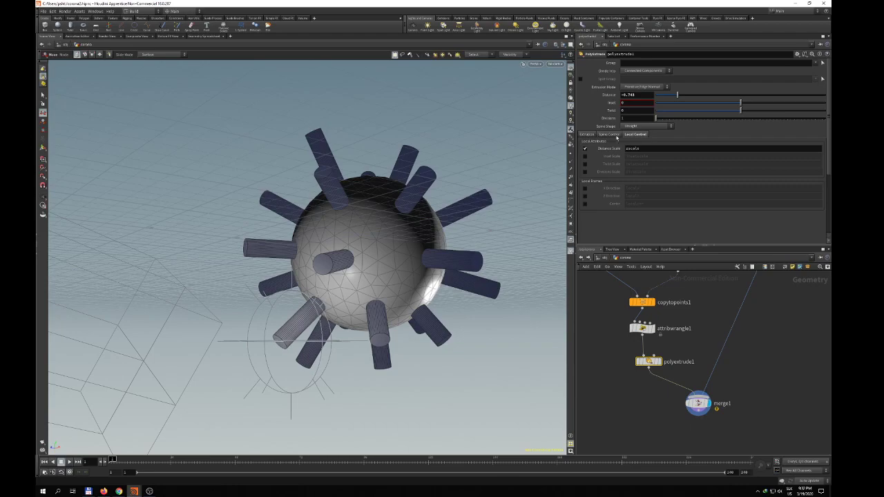
left_click(617, 135)
scroll(658, 181, "down", 5)
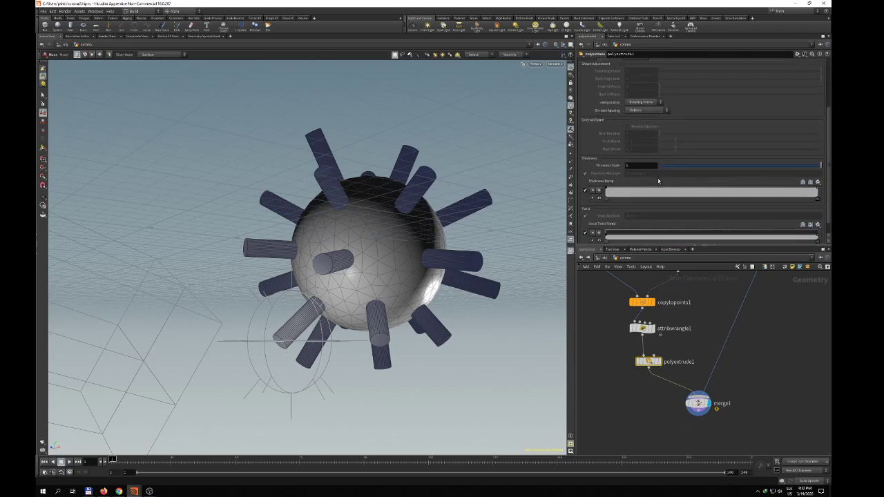
scroll(639, 123, "up", 5)
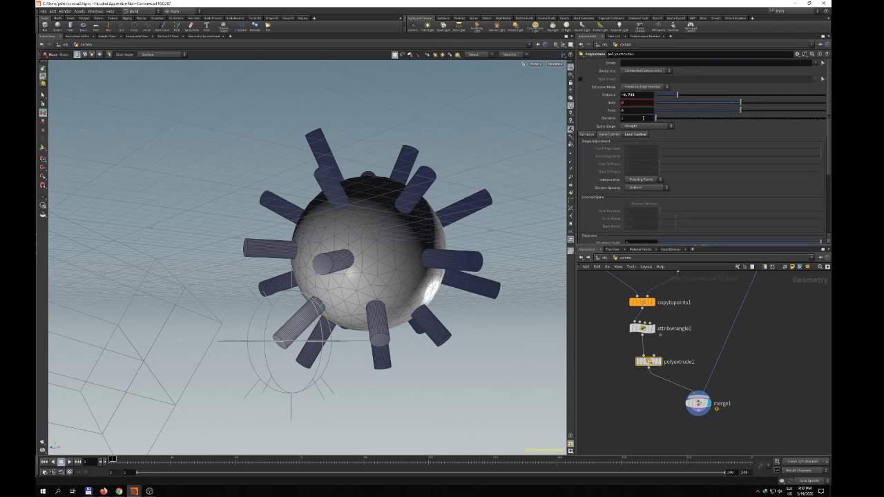
left_click(587, 135)
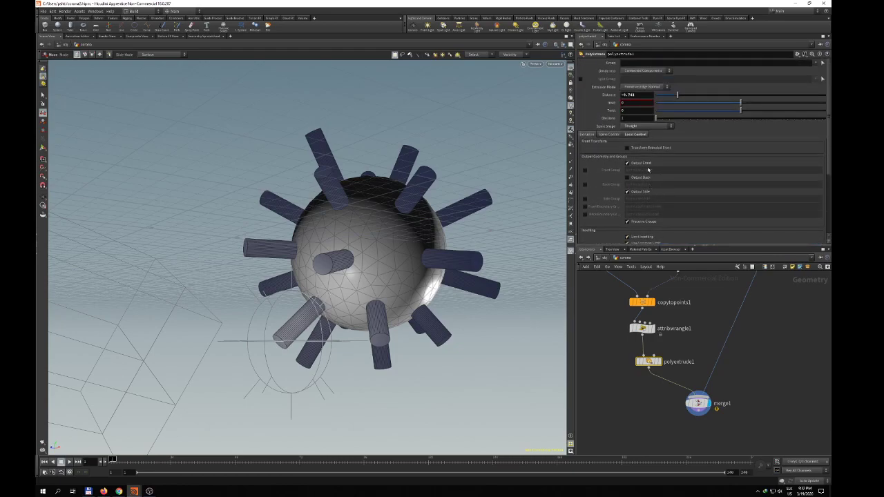
left_click_drag(655, 118, 833, 118)
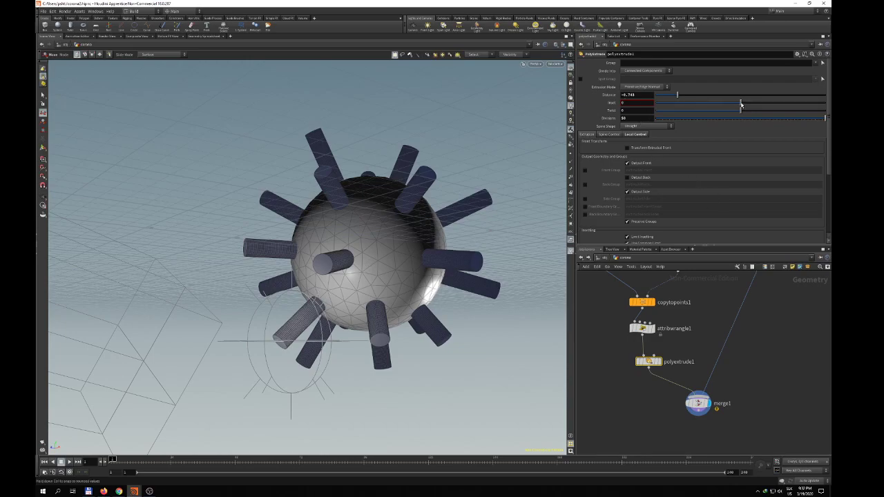
left_click_drag(740, 104, 734, 103)
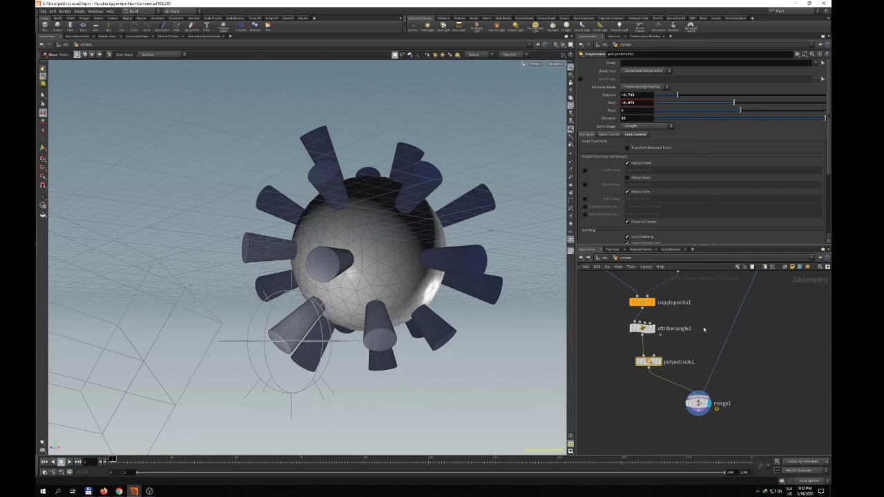
Shape PolyExtrude's Thickness Ramp with added points, giving each spike a wide base, thin stem and rounded bulb at the tip.
left_click(636, 135)
scroll(691, 197, "down", 5)
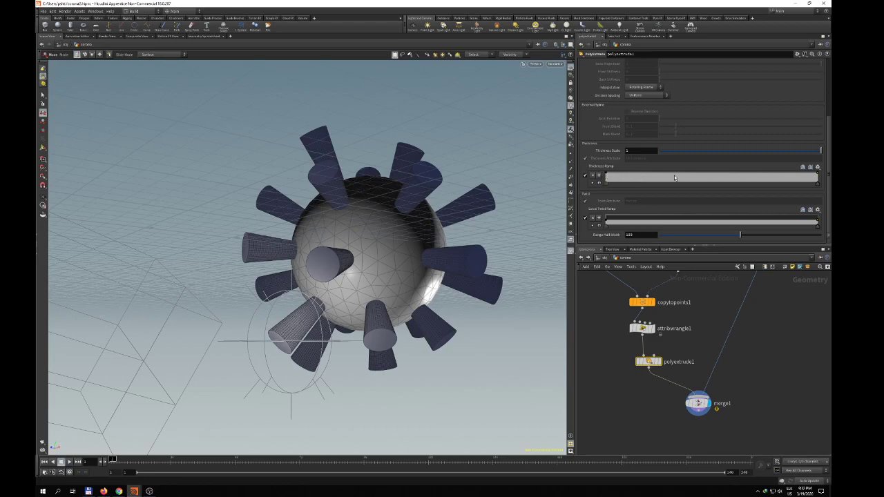
left_click_drag(639, 179, 638, 179)
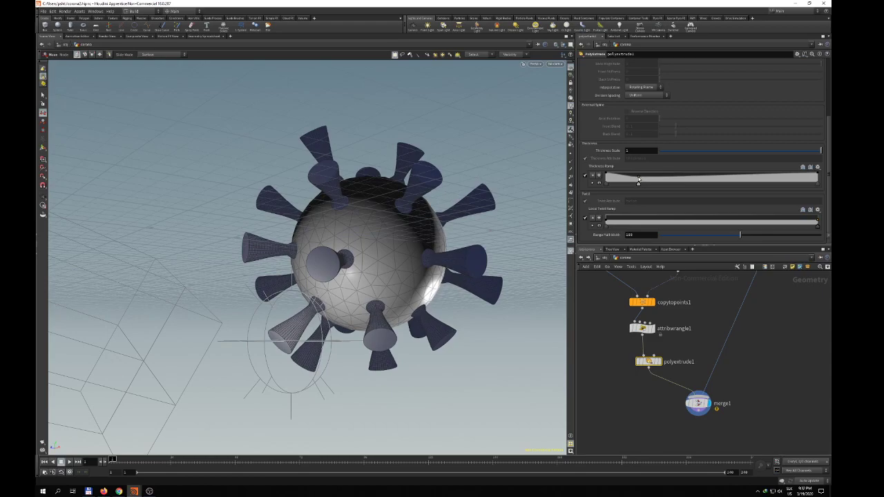
left_click_drag(761, 177, 771, 179)
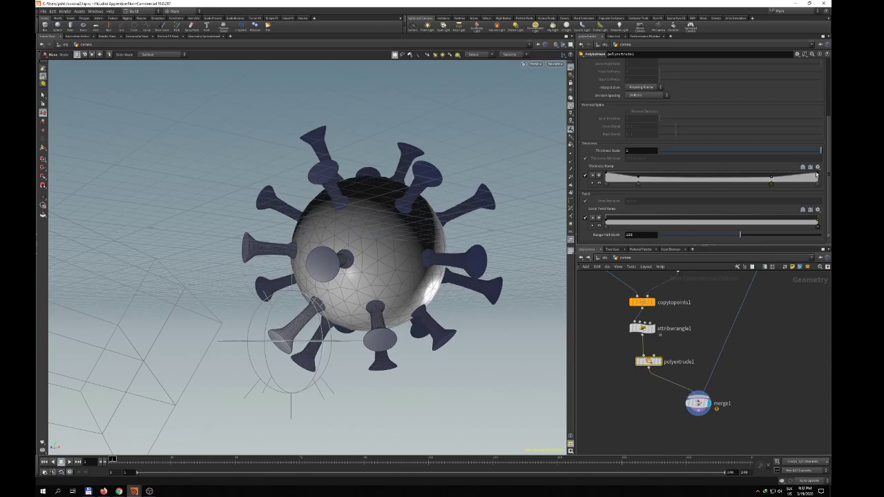
left_click_drag(800, 174, 733, 180)
mouse_move(789, 177)
left_mouse_down()
mouse_move(749, 178)
mouse_move(803, 178)
left_mouse_up()
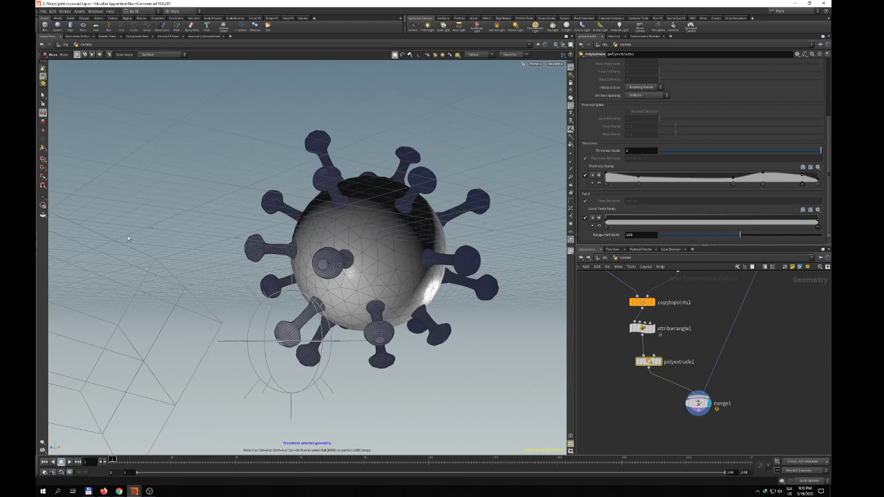
Refine the Thickness Ramp by shifting the point before the bulb and the one near the tip toward the spike's end.
key("alt+Tab")
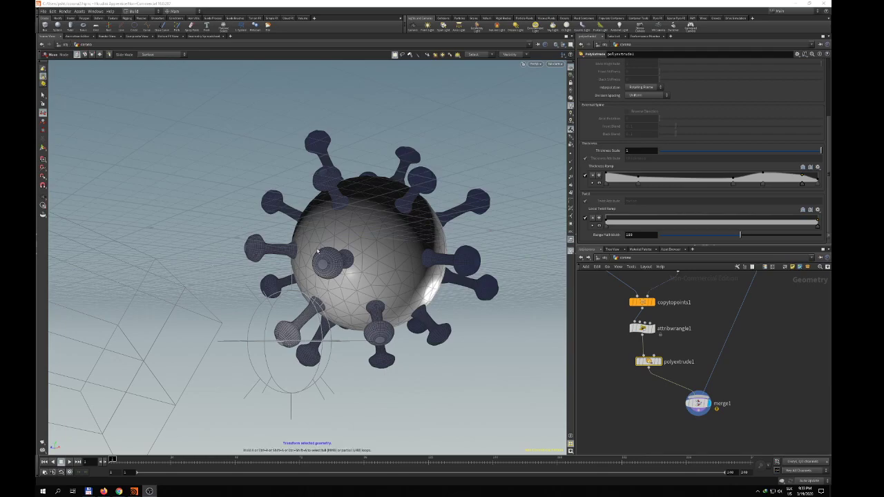
key("Escape")
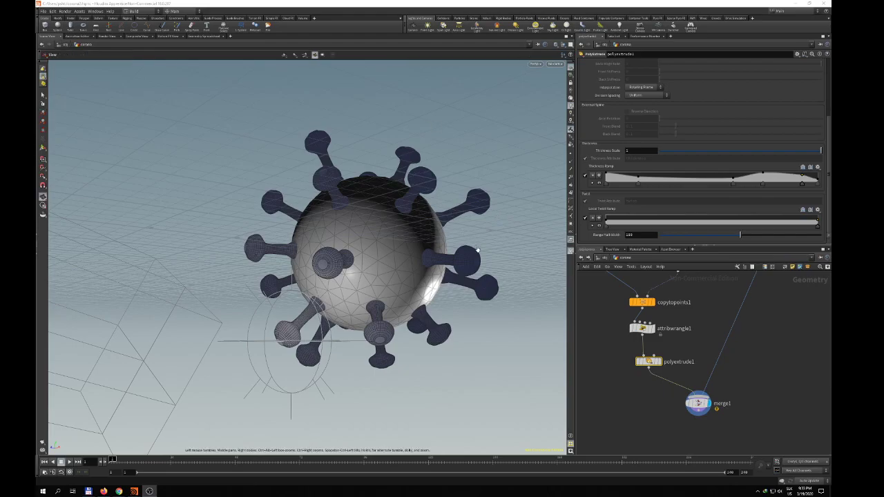
mouse_move(407, 243)
left_mouse_down()
mouse_move(482, 213)
mouse_move(459, 182)
mouse_move(395, 136)
mouse_move(409, 230)
mouse_move(437, 211)
mouse_move(414, 253)
left_mouse_up()
key("t")
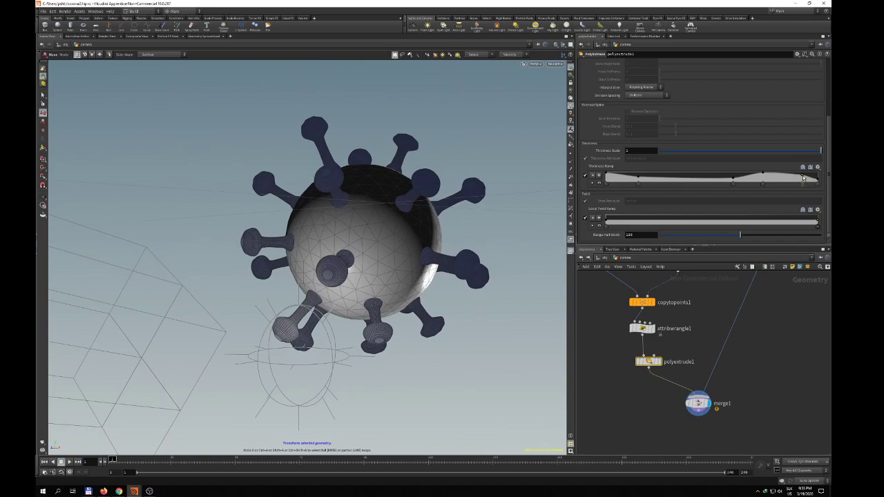
mouse_move(805, 177)
left_mouse_down()
mouse_move(822, 185)
mouse_move(807, 176)
left_mouse_up()
left_click_drag(732, 185, 749, 185)
mouse_move(418, 253)
left_mouse_down("alt")
mouse_move(480, 235)
mouse_move(430, 212)
mouse_move(416, 253)
left_mouse_up("alt")
Lower the attribute wrangle's Min to about 0.55 and change PolyExtrude's Inset to about -0.02 for smaller spike heads.
left_click(641, 329)
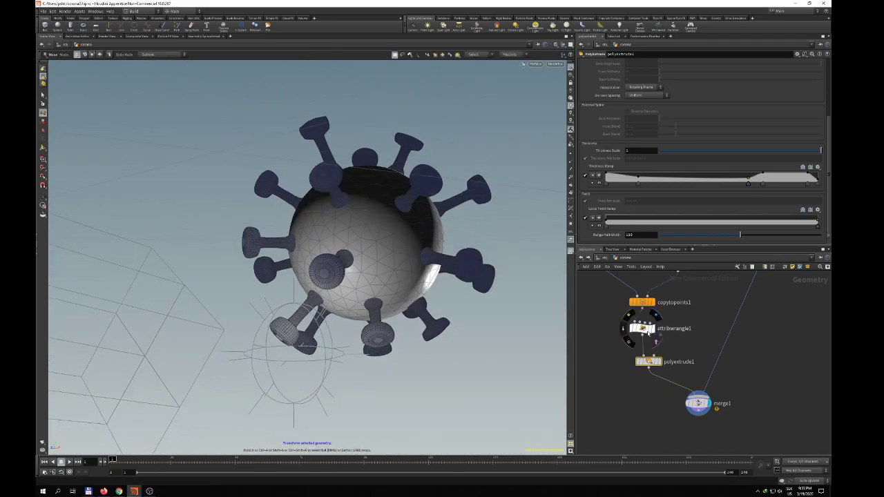
mouse_move(764, 176)
left_mouse_down()
mouse_move(713, 181)
mouse_move(752, 180)
left_mouse_up()
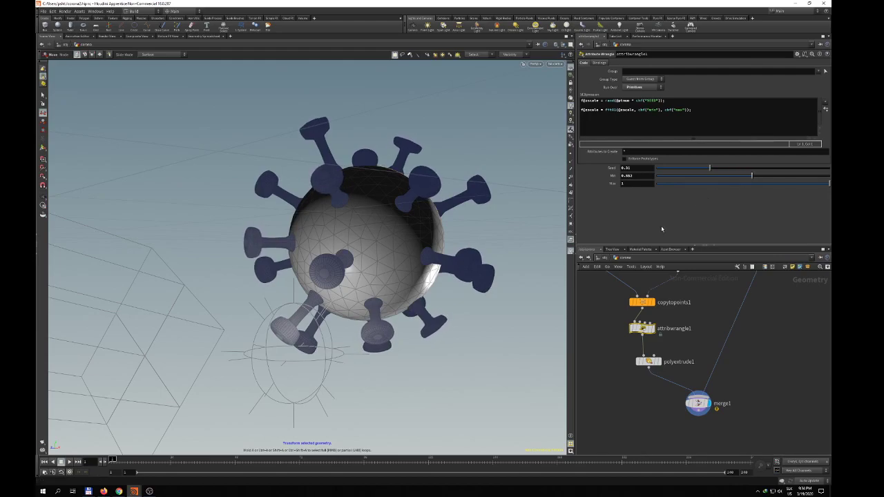
left_click(651, 361)
scroll(672, 114, "up", 5)
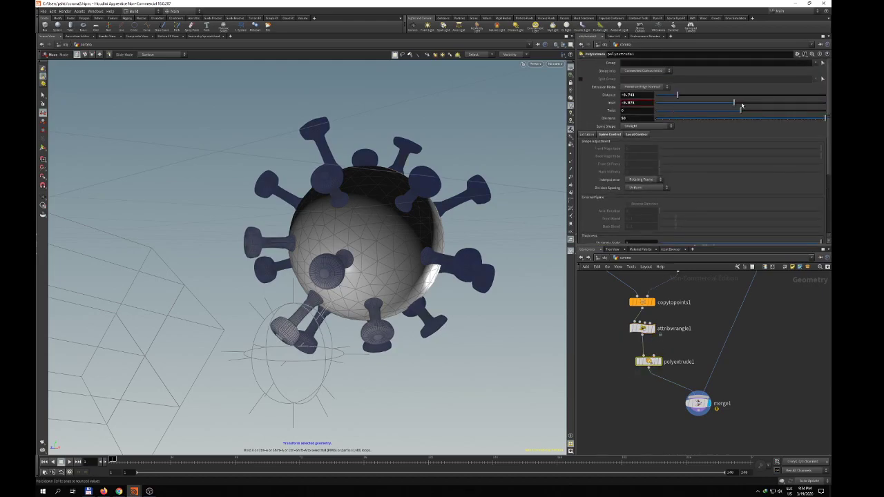
left_click_drag(735, 104, 739, 105)
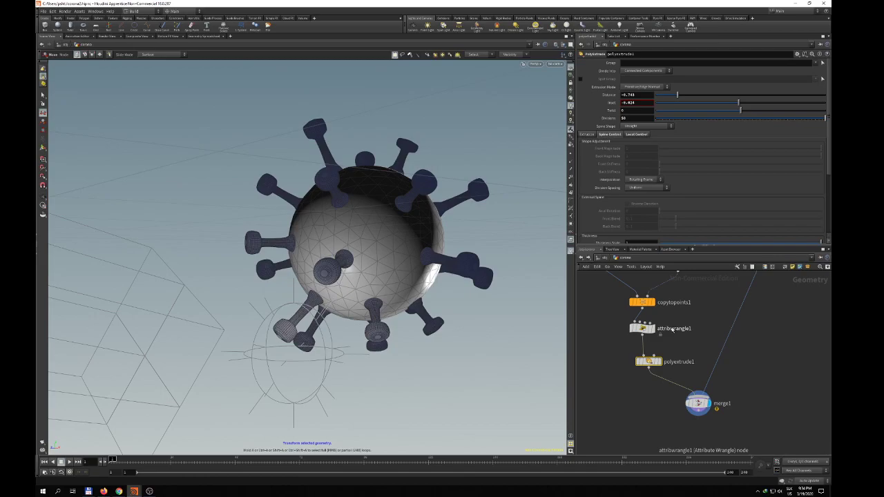
Insert a Mountain node into the connection between the Normal node and Merge to deform the sphere.
key("h")
middle_click_drag(737, 393, 747, 345)
key("Tab")
type("mo")
key("Return")
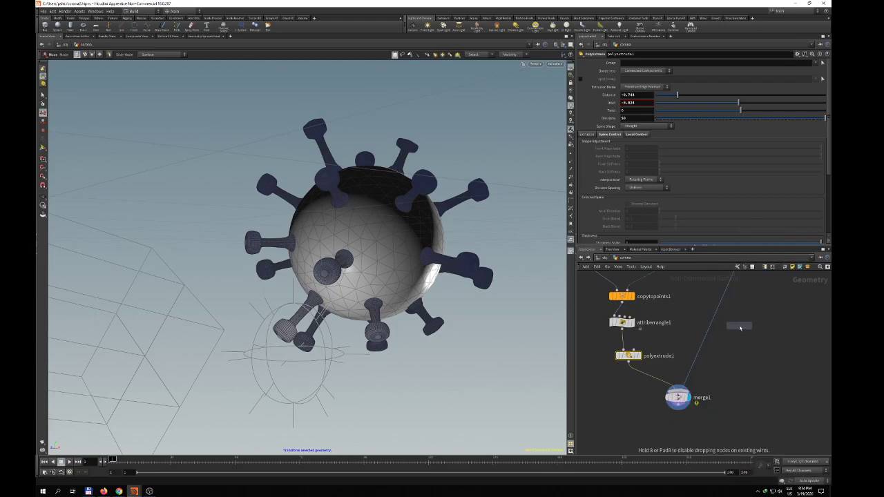
left_click(716, 304)
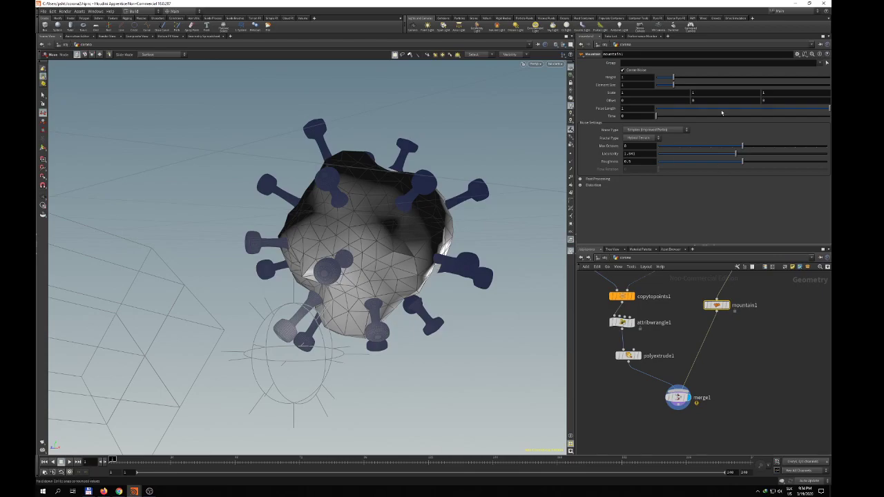
Set the sphere's Mountain noise to Height 0.5, Element Size about 1.3, Max Octaves 15, Lacunarity about 3 and Roughness 0.972.
left_click_drag(738, 152, 821, 164)
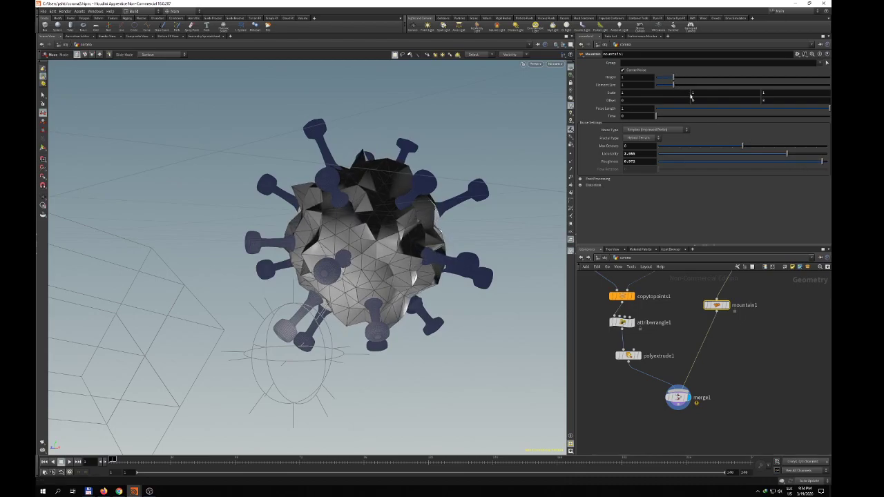
mouse_move(673, 85)
left_mouse_down()
mouse_move(658, 86)
mouse_move(679, 85)
left_mouse_up()
left_click_drag(742, 146, 816, 148)
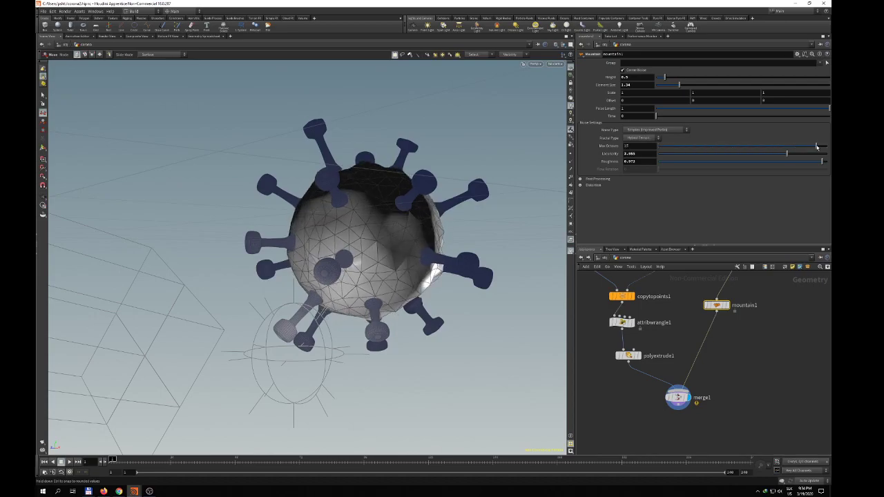
left_click_drag(679, 86, 679, 87)
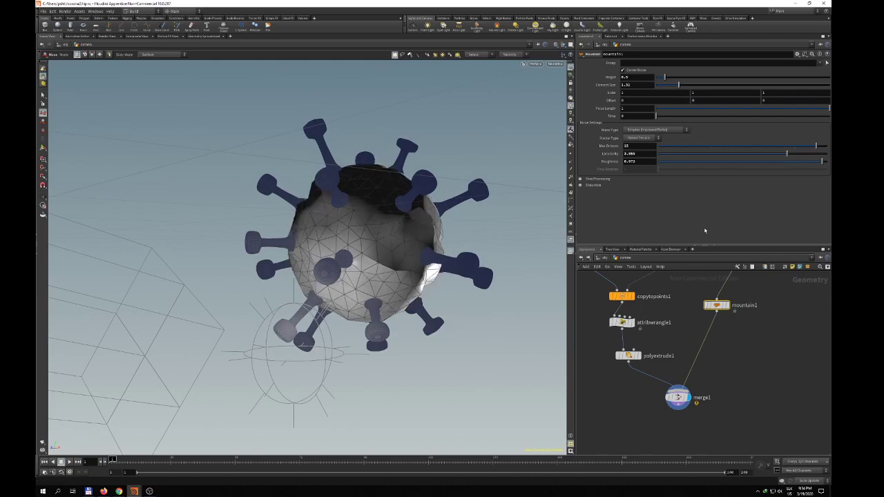
Insert a second Mountain node between PolyExtrude and Merge and lower its Height to about 0.2 for subtly uneven spikes.
key("Tab")
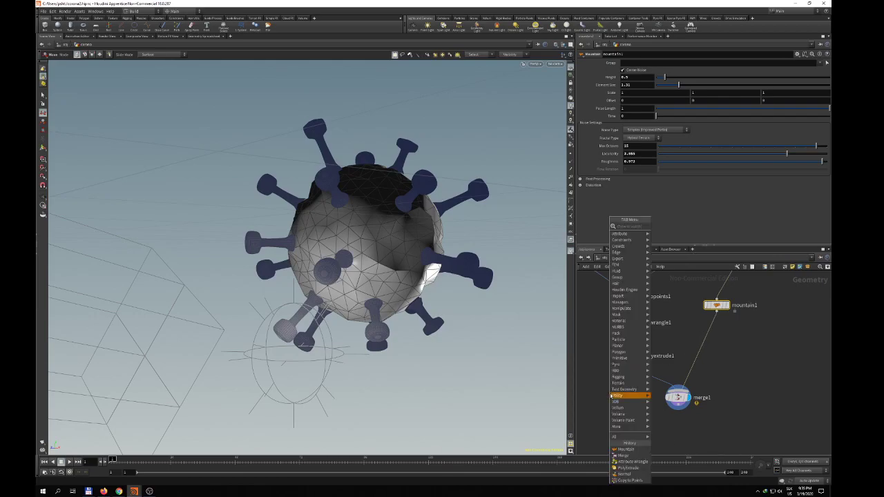
type("mount")
key("Return")
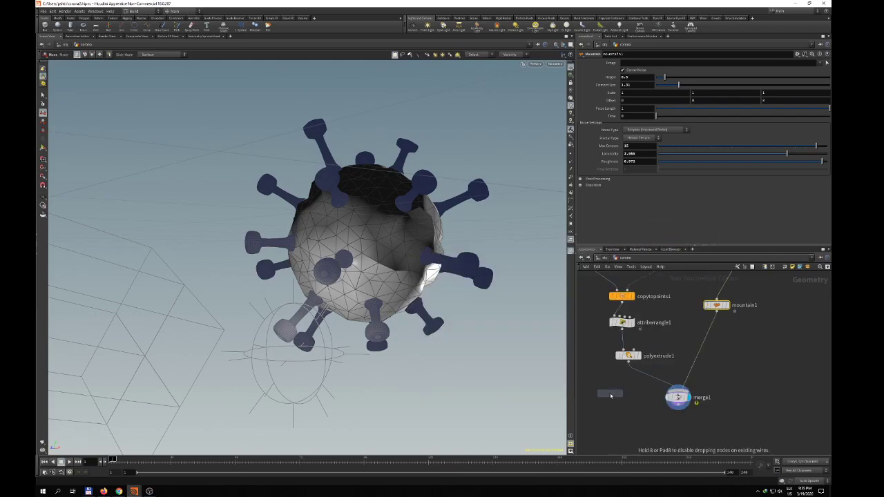
left_click(651, 381)
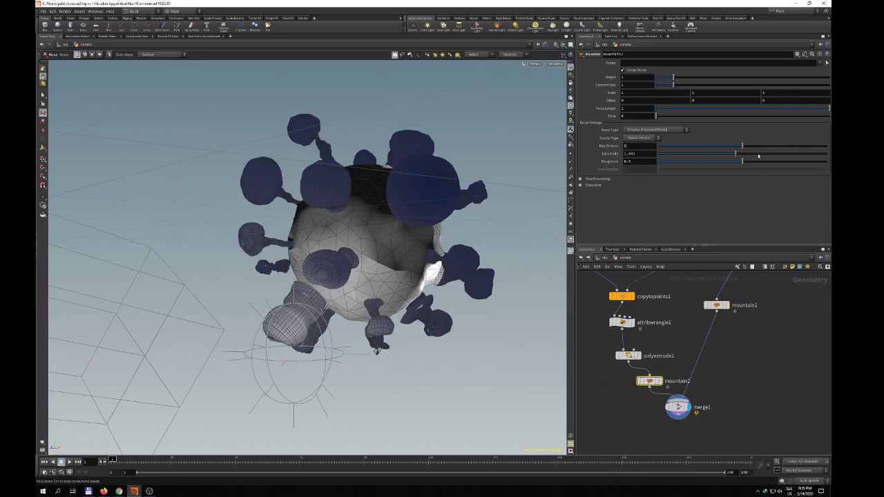
left_click_drag(673, 79, 659, 78)
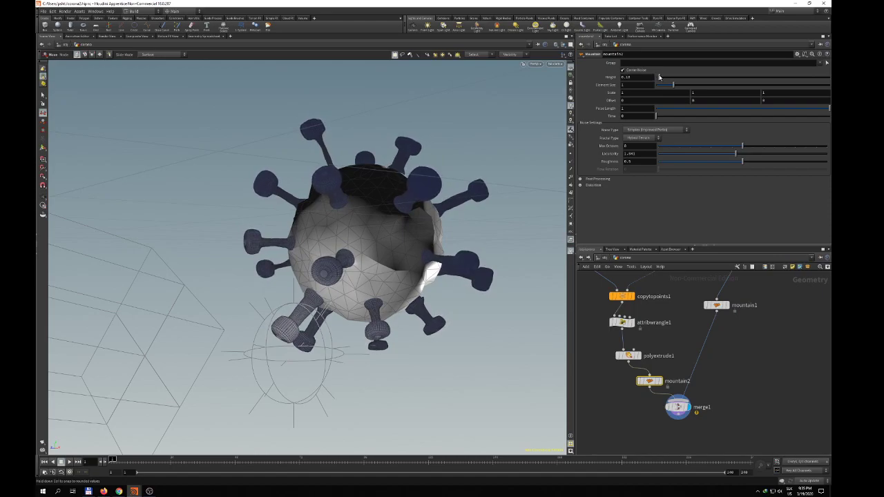
Set the spikes' Mountain noise to Roughness about 0.74 and reduce its Element Size to about 0.46.
left_click_drag(740, 161, 826, 163)
left_click_drag(829, 161, 782, 162)
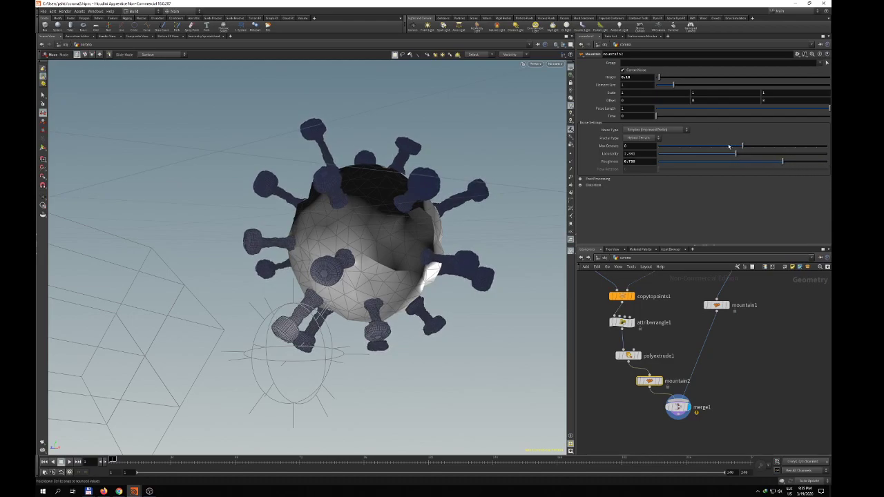
left_click_drag(673, 85, 665, 85)
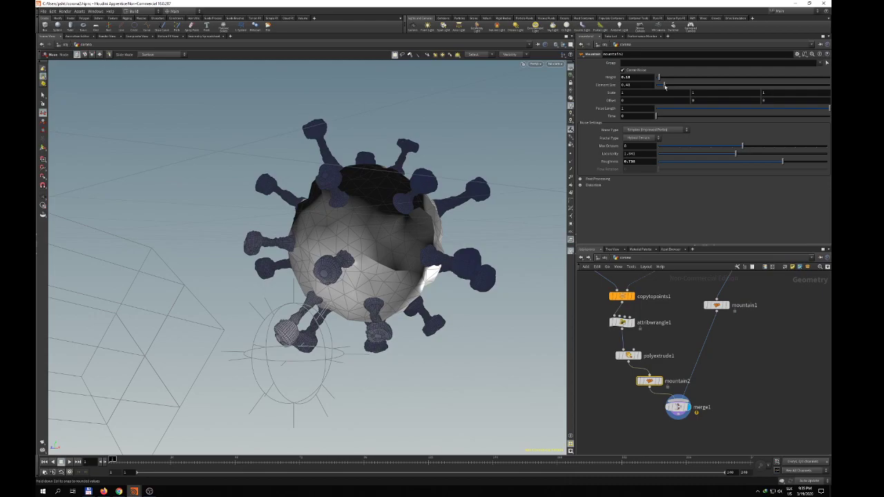
middle_click_drag(679, 409, 668, 306)
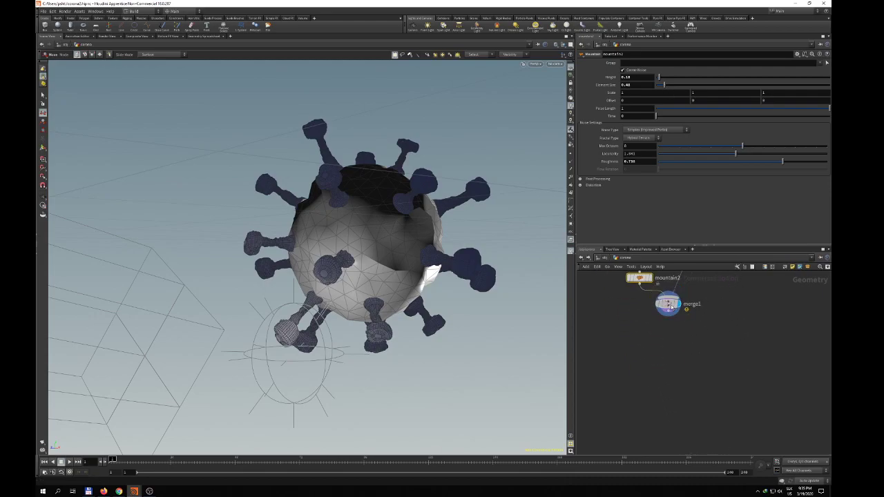
left_click_drag(668, 306, 679, 316)
key("Tab")
type("sub")
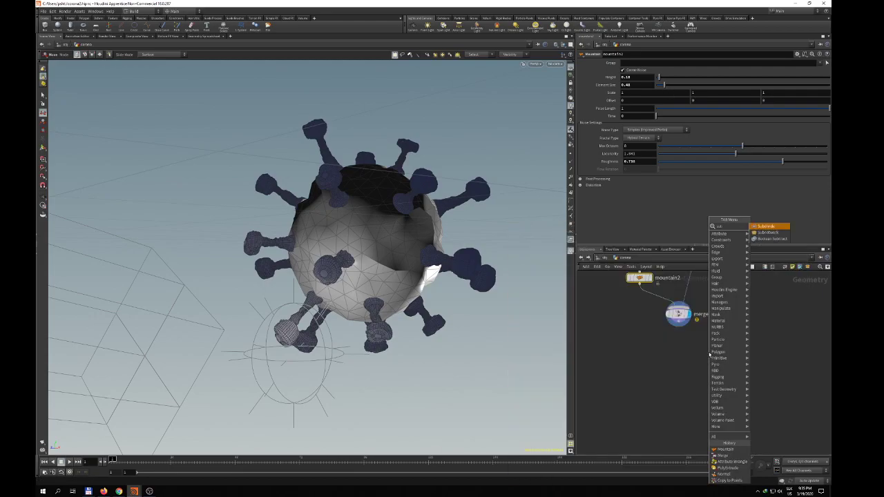
key("Escape")
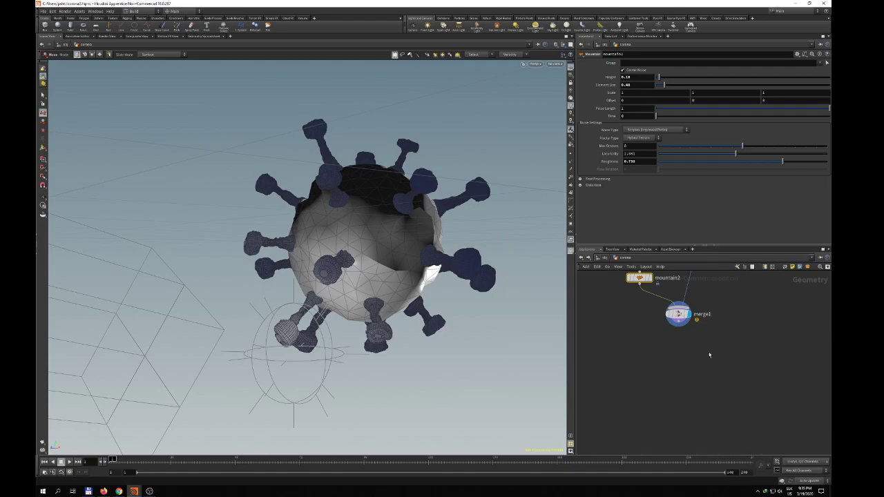
Add a Color node below Merge and connect Merge's output to it.
key("Tab")
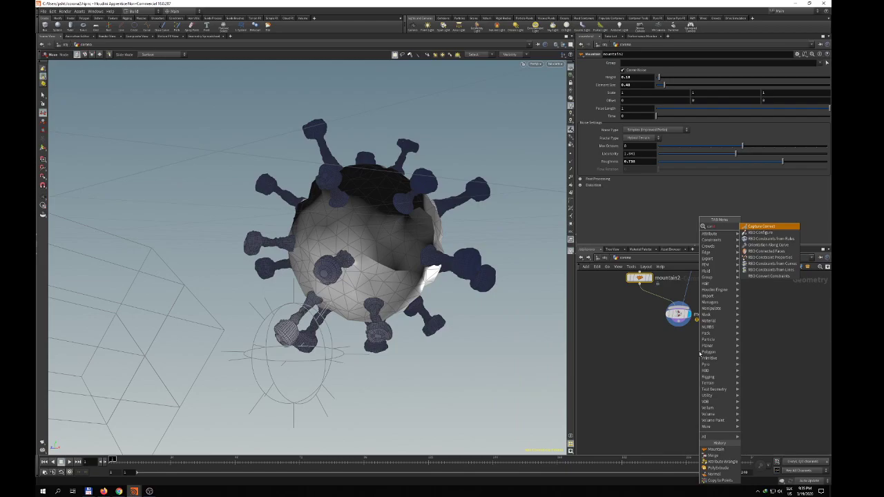
key("BackSpace")
key("BackSpace")
type("lor")
key("Return")
left_click(700, 354)
left_click_drag(678, 322, 698, 346)
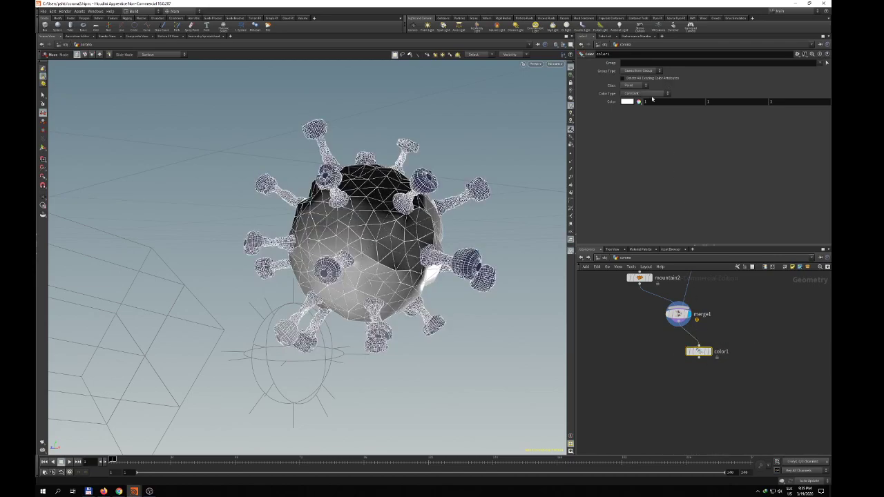
Set the Color node to a dark green of about 0, 0.516, 0 and align the node under Merge.
left_click(631, 102)
left_click_drag(413, 95, 396, 76)
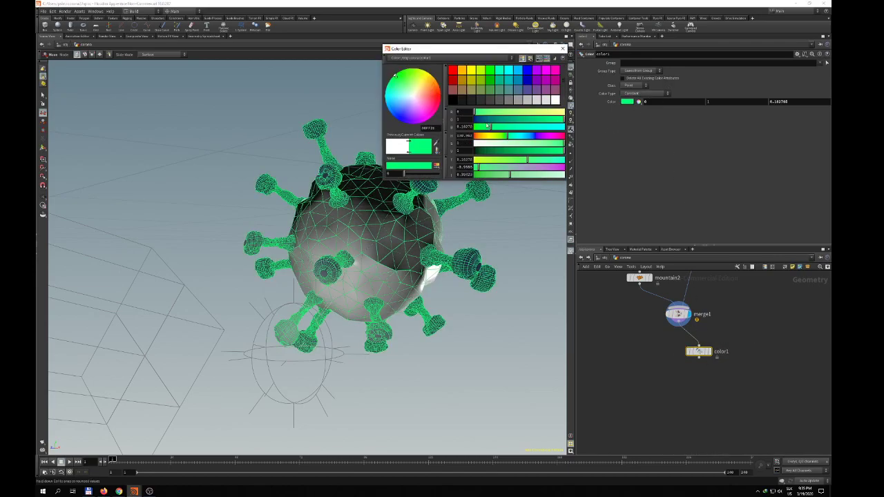
left_click_drag(490, 128, 520, 120)
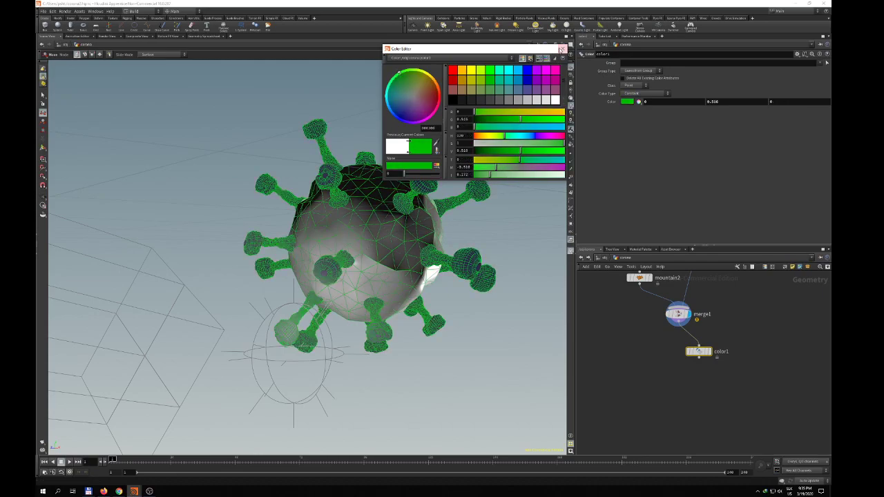
left_click(561, 50)
key("l")
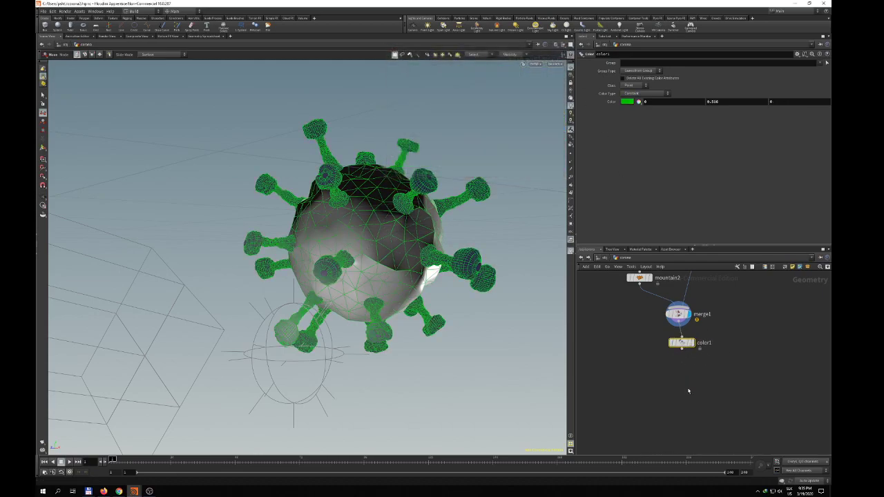
Add a Subdivide node after Color, display its result and set the Depth to 2.
key("Tab")
type("sub")
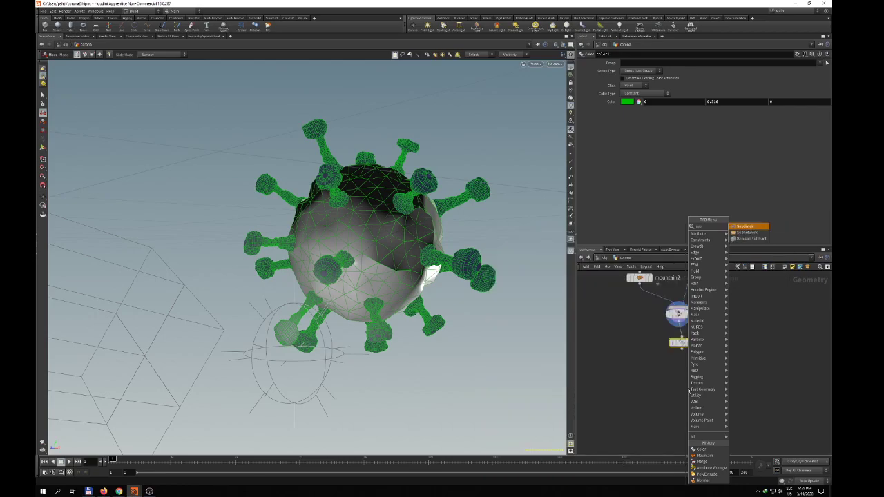
key("Return")
left_click(680, 374)
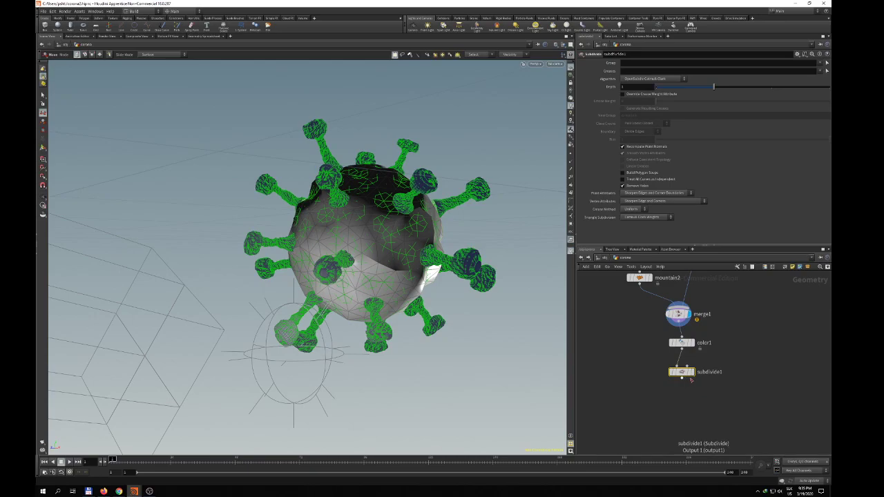
left_click(695, 373)
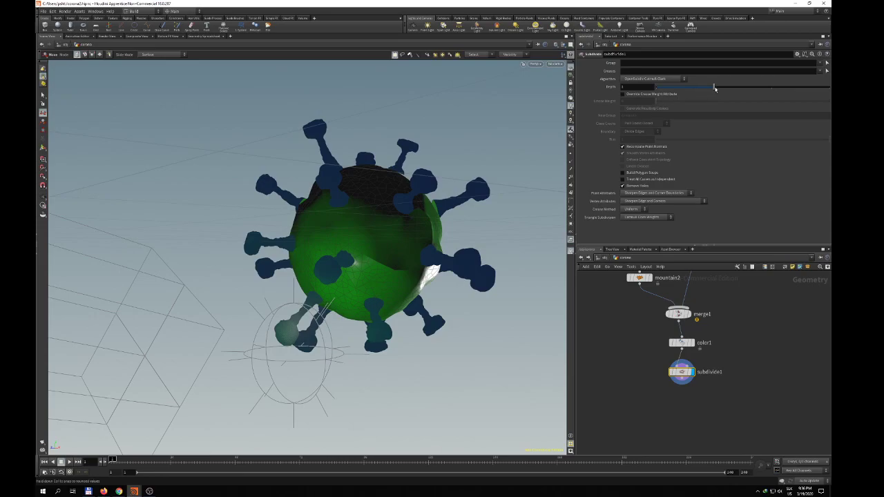
left_click_drag(729, 87, 761, 89)
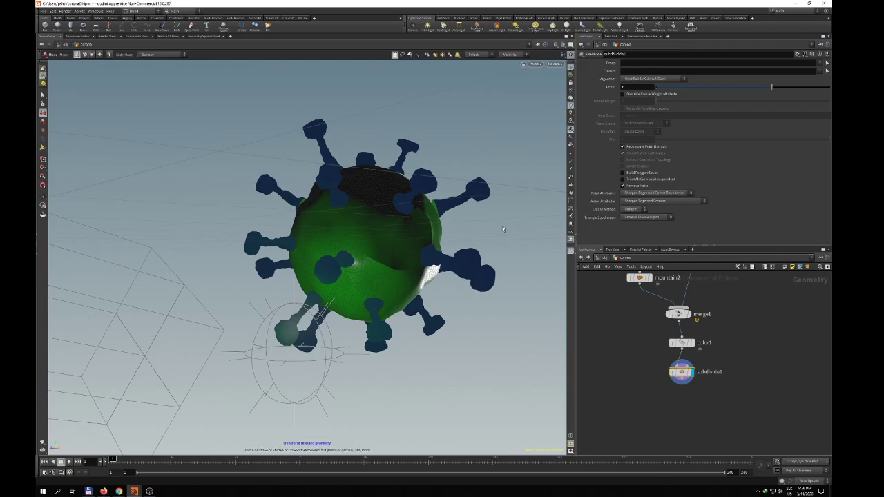
Examine the subdivided virus mesh from several angles, comparing the Wireframe Ghost and smooth shaded viewport display modes.
mouse_move(519, 247)
left_mouse_down("alt")
mouse_move(495, 239)
mouse_move(508, 237)
left_mouse_up("alt")
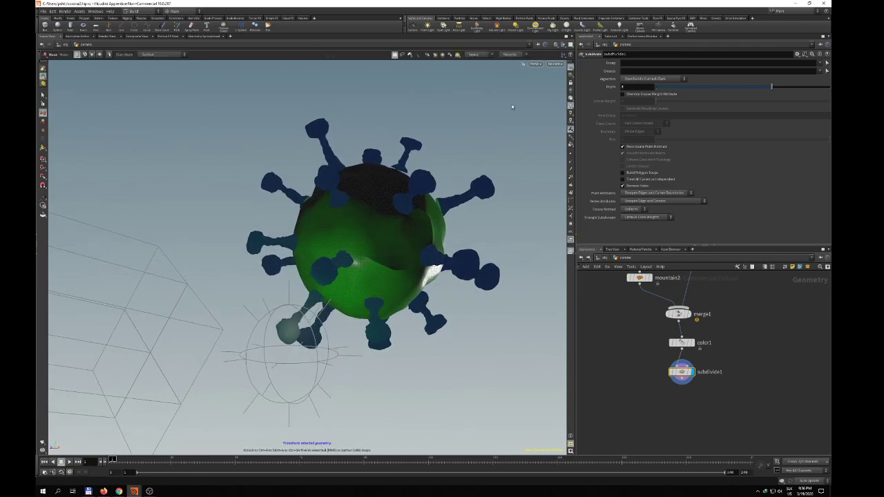
left_click(556, 46)
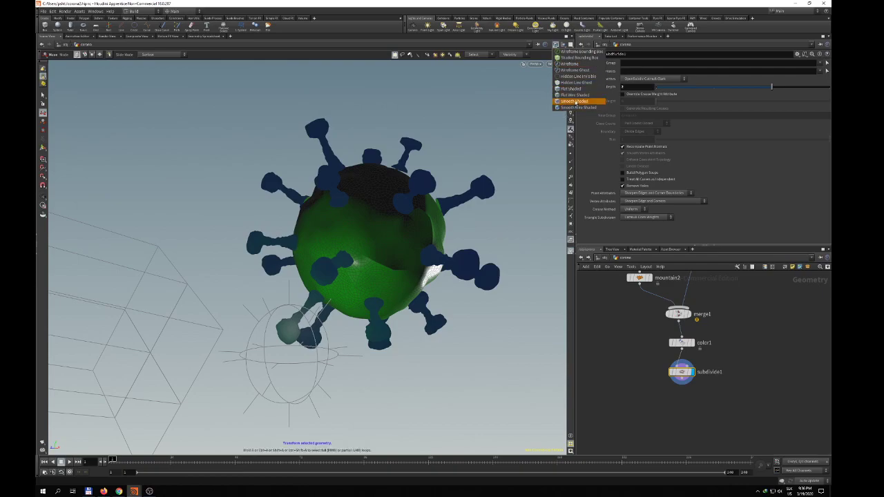
left_click(575, 107)
mouse_move(492, 202)
left_mouse_down("alt")
mouse_move(504, 221)
mouse_move(513, 197)
left_mouse_up("alt")
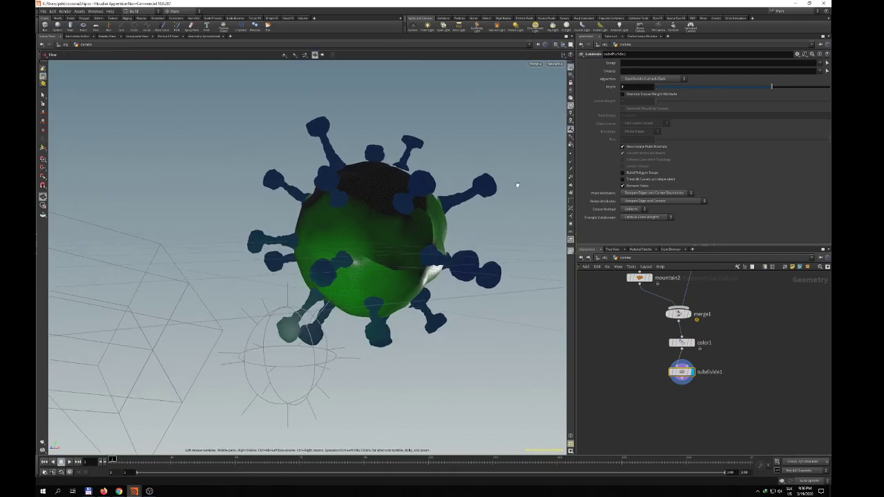
left_click(556, 46)
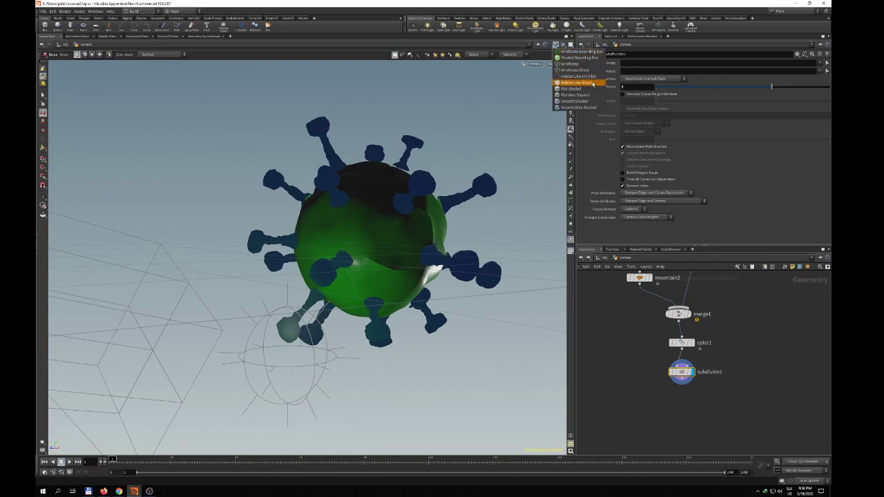
left_click(577, 70)
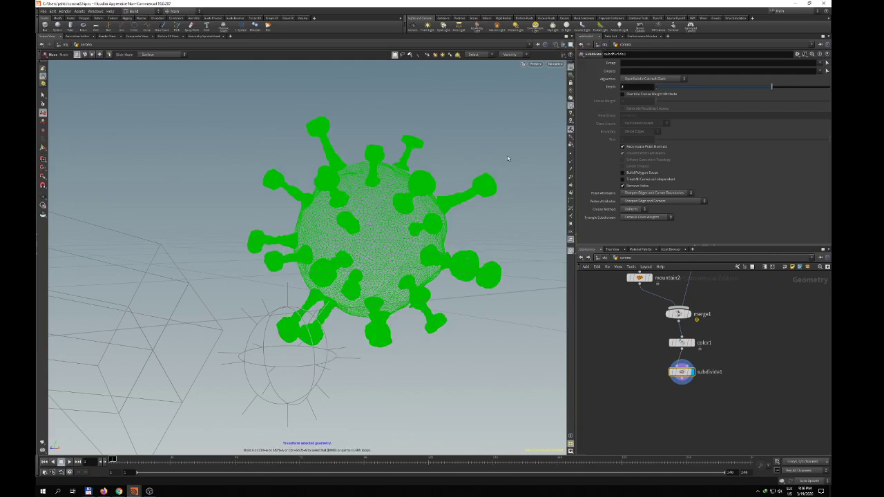
left_click_drag(489, 224, 513, 211)
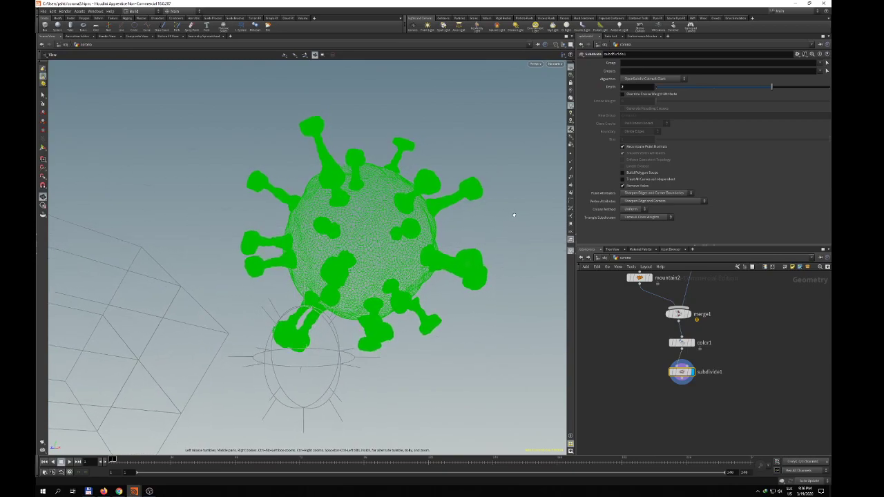
left_click(557, 44)
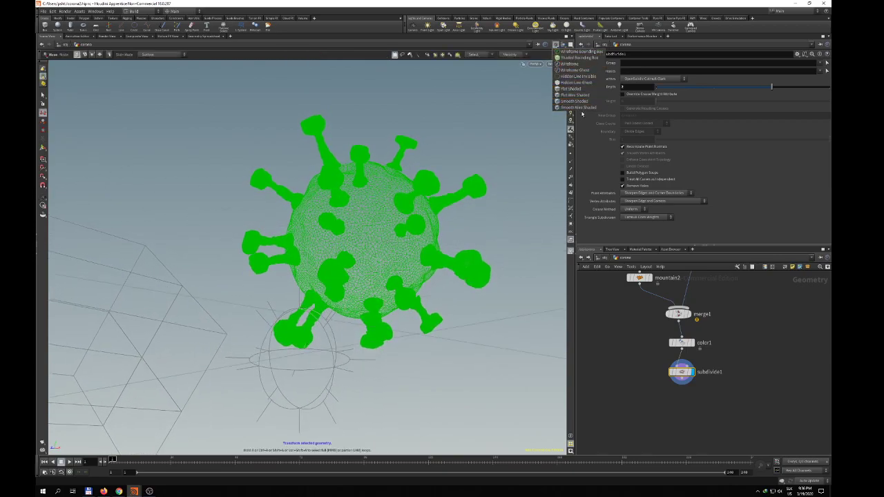
left_click(577, 107)
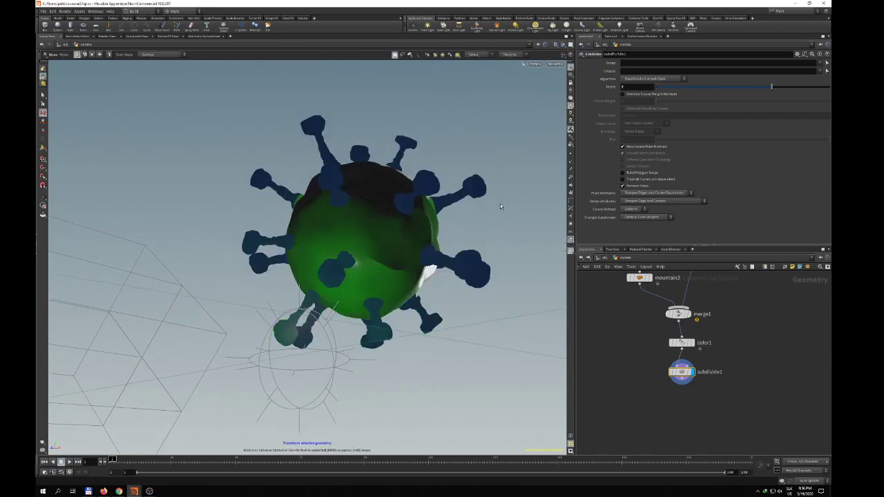
key("Escape")
left_click_drag(500, 205, 475, 232)
Add a third Mountain node after Subdivide, display it, and set its Height to about 0.18 and Roughness to 0.792.
right_click_drag(672, 409, 673, 411)
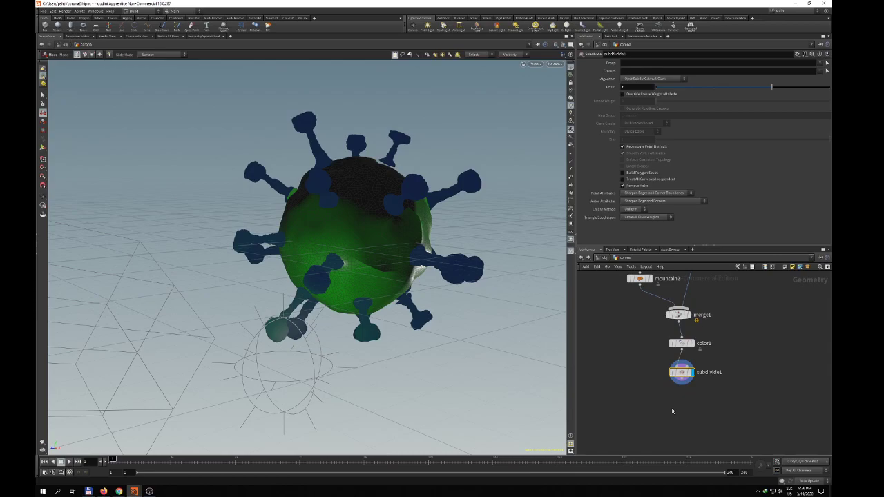
key("Tab")
type("null")
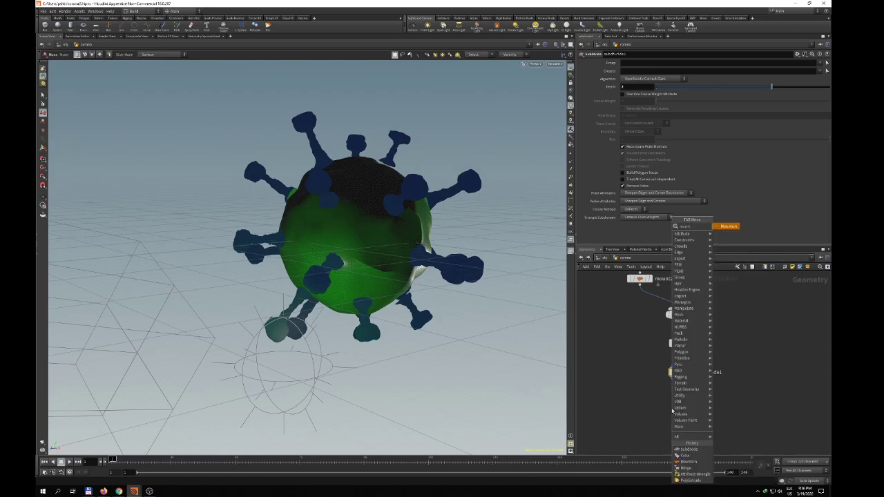
key("Return")
left_click(671, 409)
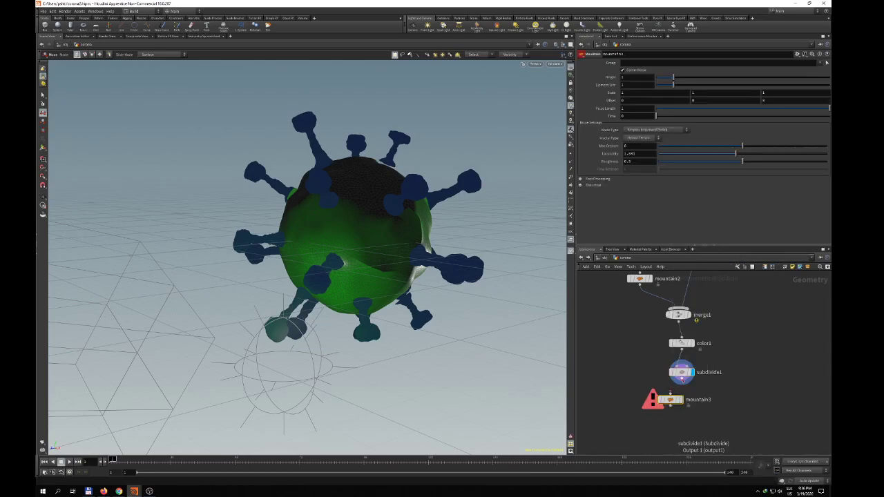
left_click(670, 396)
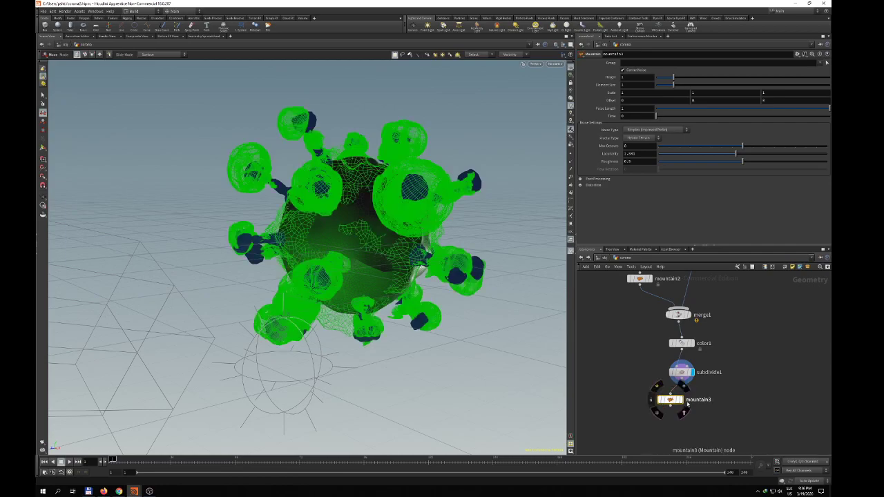
left_click(683, 412)
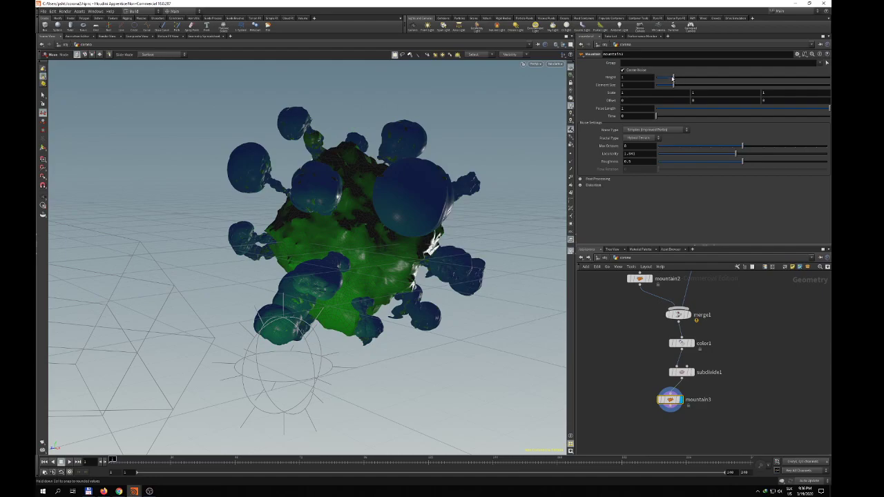
left_click_drag(673, 78, 660, 79)
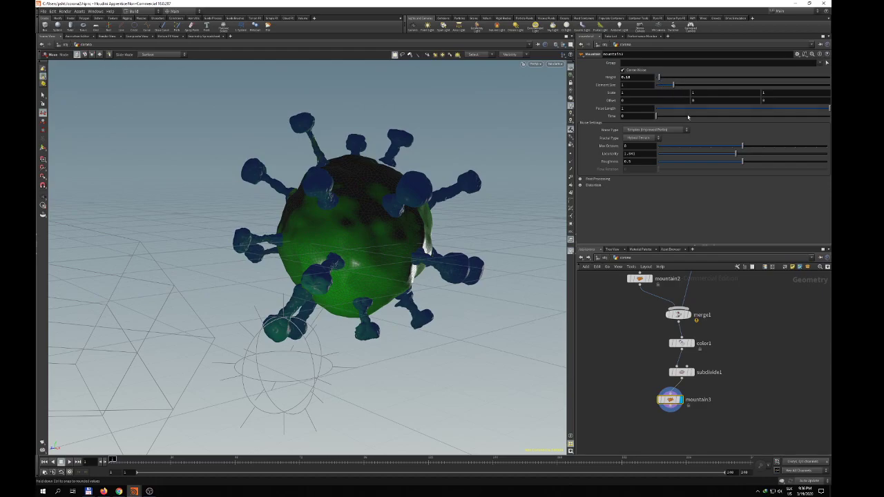
left_click_drag(742, 161, 792, 167)
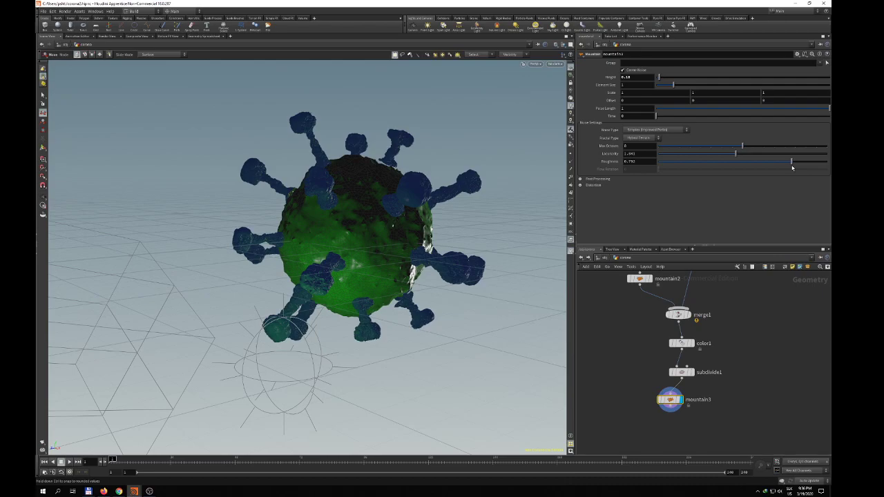
Inspect the roughened green virus from different angles and review the complete node network.
key("Escape")
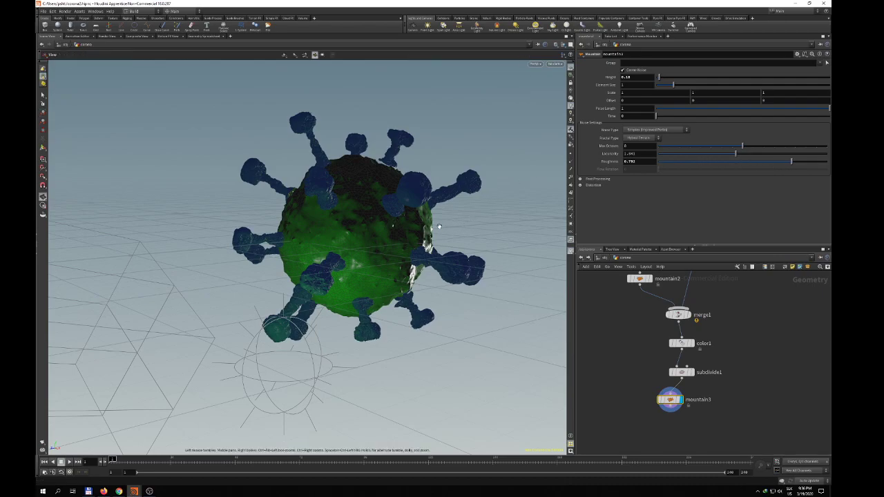
key("t")
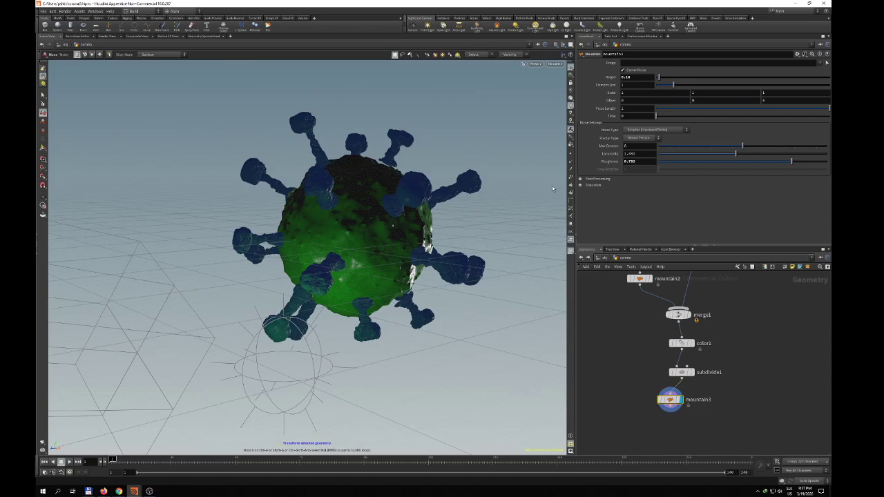
key("Escape")
left_click_drag(510, 185, 453, 182)
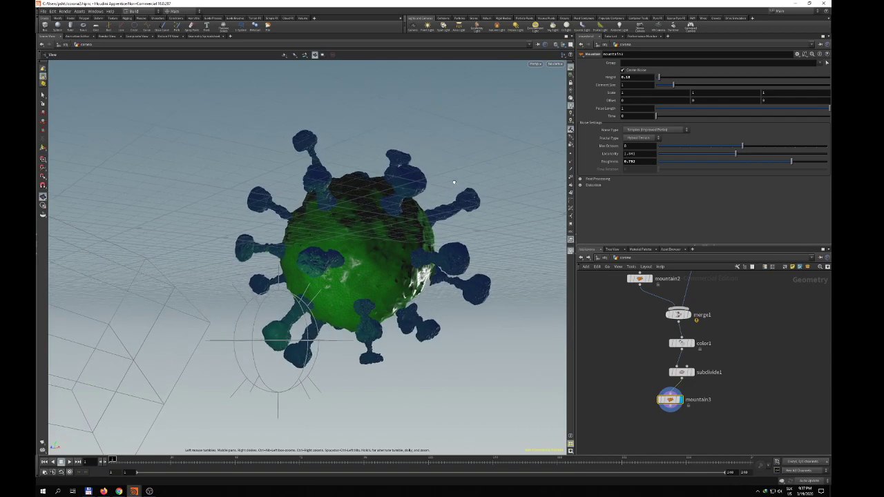
key("t")
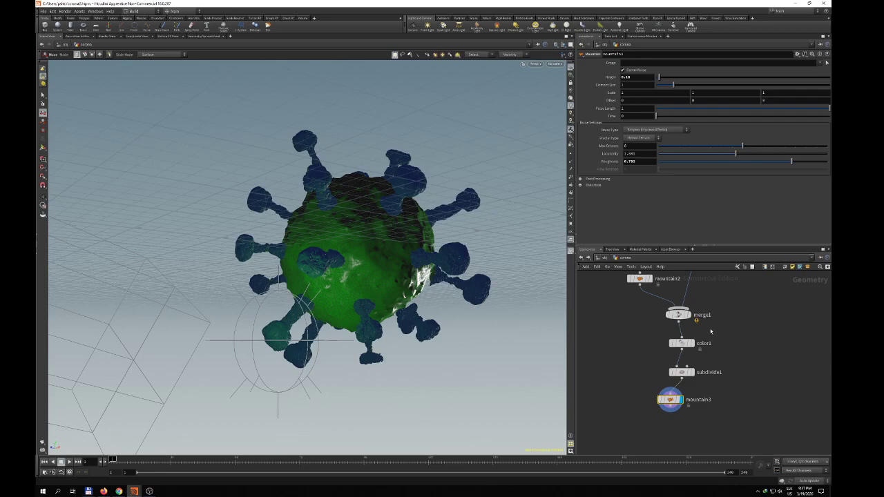
scroll(763, 325, "down", 3)
middle_click_drag(763, 324, 760, 368)
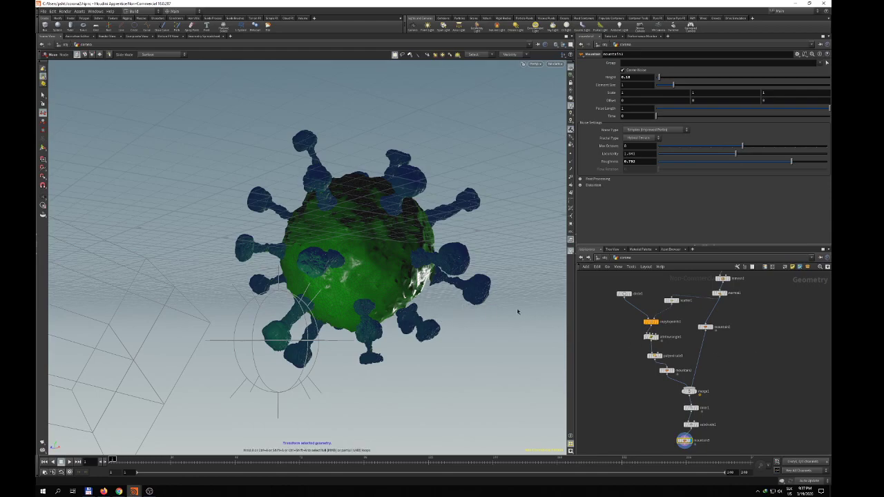
left_click(476, 305)
key("Escape")
left_click_drag(475, 331, 532, 334)
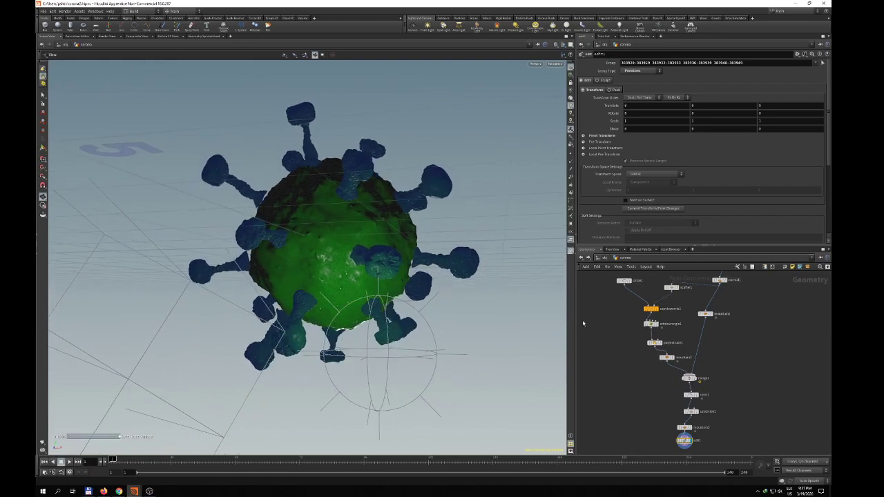
Open the mat network and examine the texture settings of the corona_shtif Principled Shader.
key("Return")
left_click(623, 44)
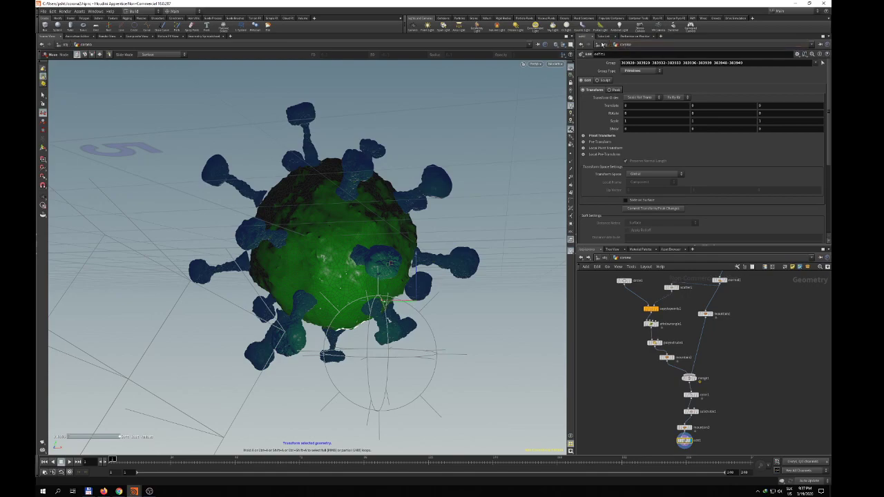
left_click(603, 44)
left_click(620, 45)
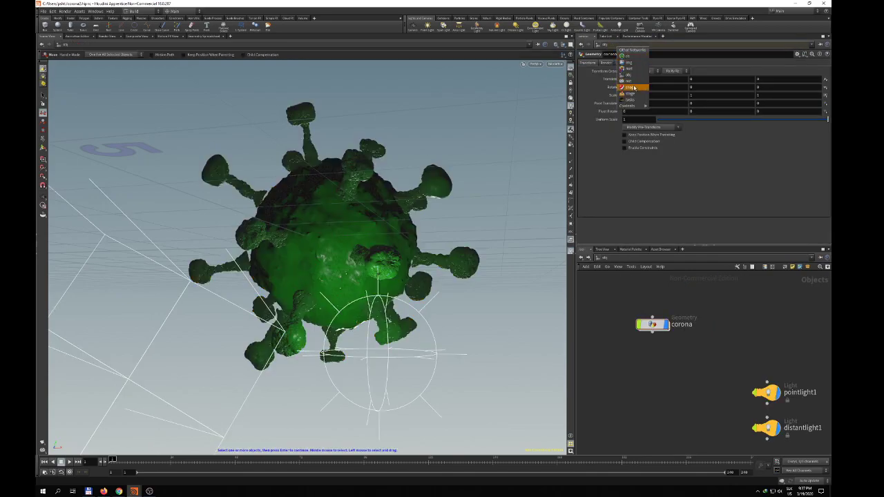
left_click(627, 69)
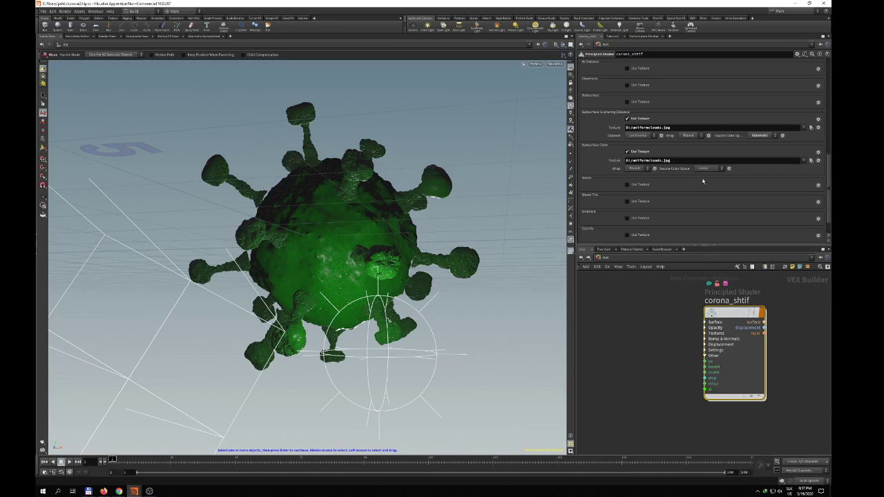
scroll(705, 190, "up", 5)
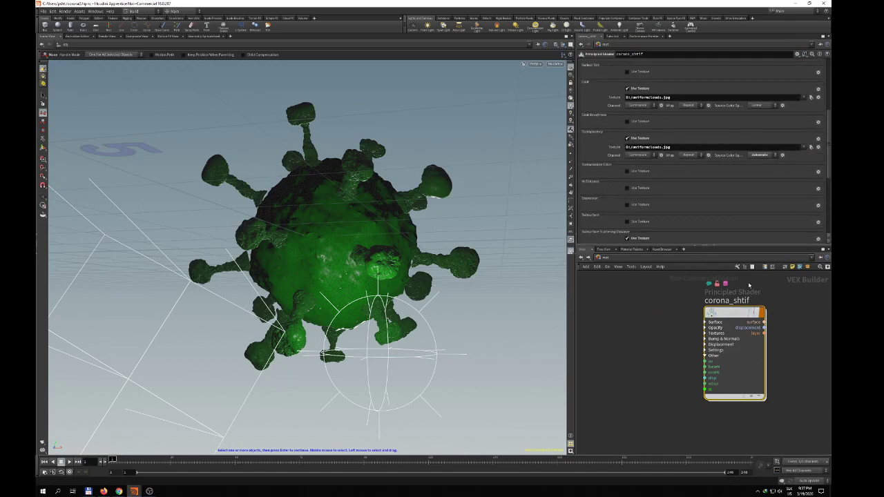
scroll(700, 170, "down", 6)
scroll(668, 134, "up", 6)
Return to the object network and assign /mat/corona_shtif as the corona object's render material.
left_click(606, 258)
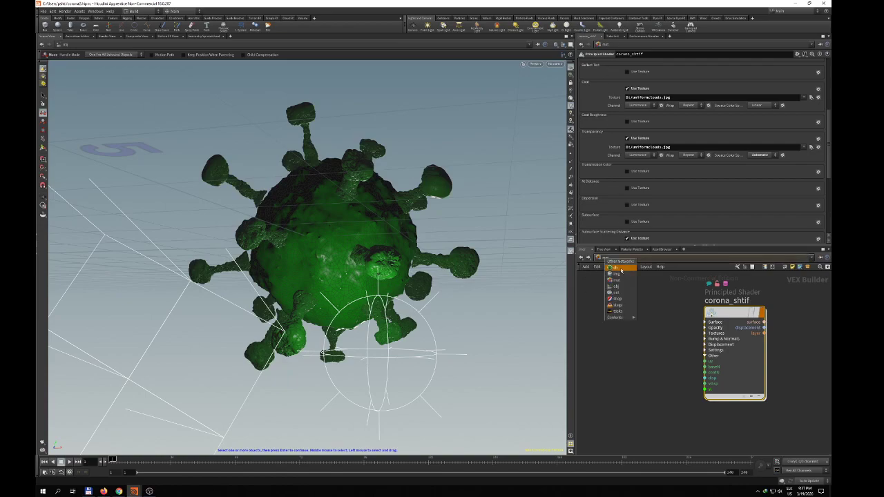
left_click(618, 282)
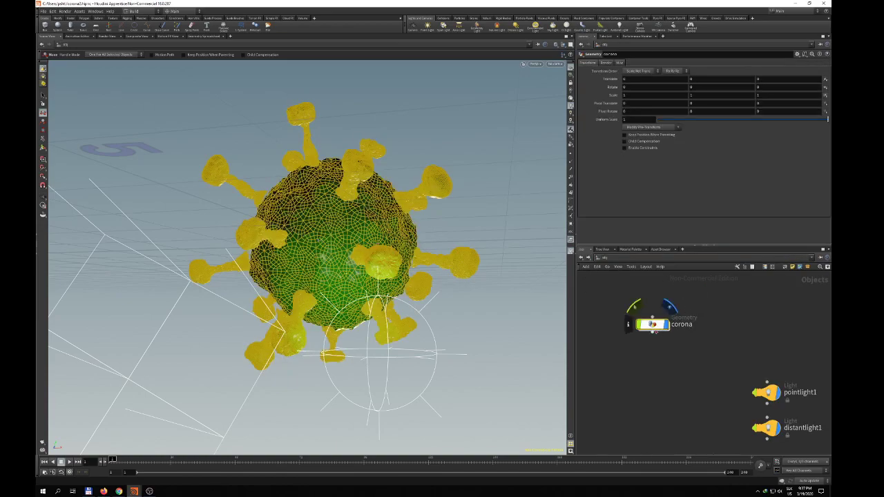
left_click(611, 63)
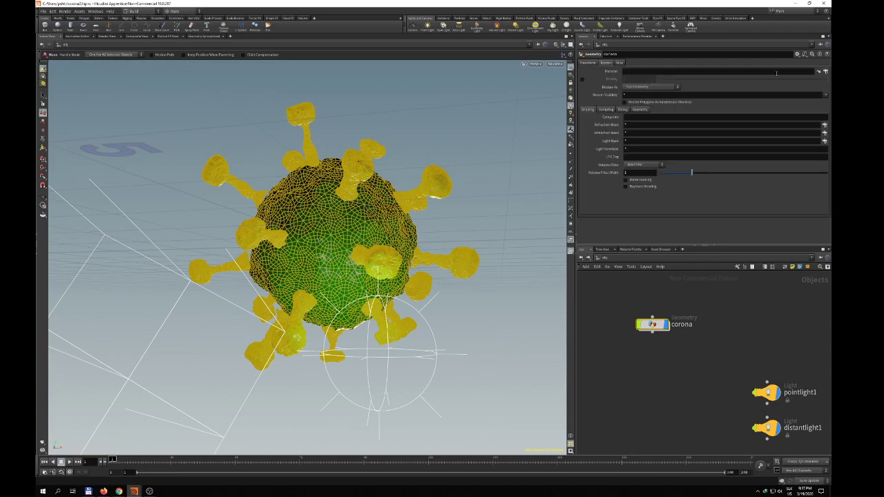
left_click(818, 71)
double_click(786, 39)
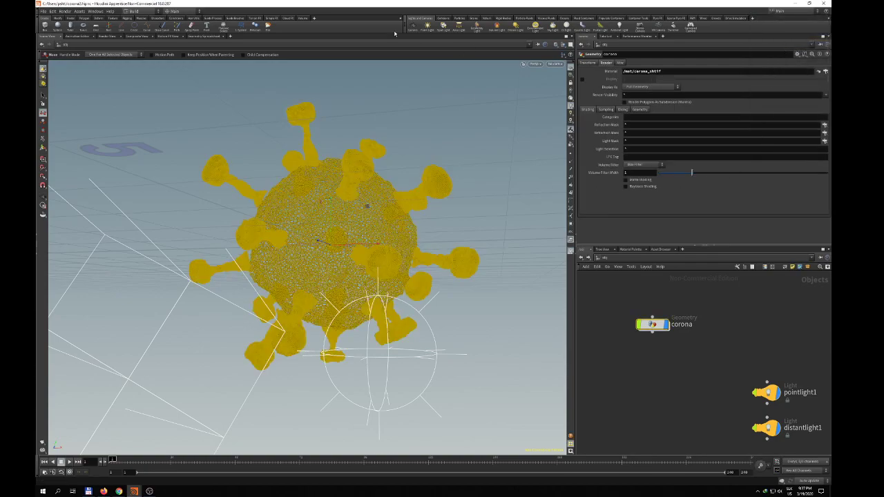
Render the virus with Mantra in the Render View and allow Mantra's outbound network communication.
left_click(107, 35)
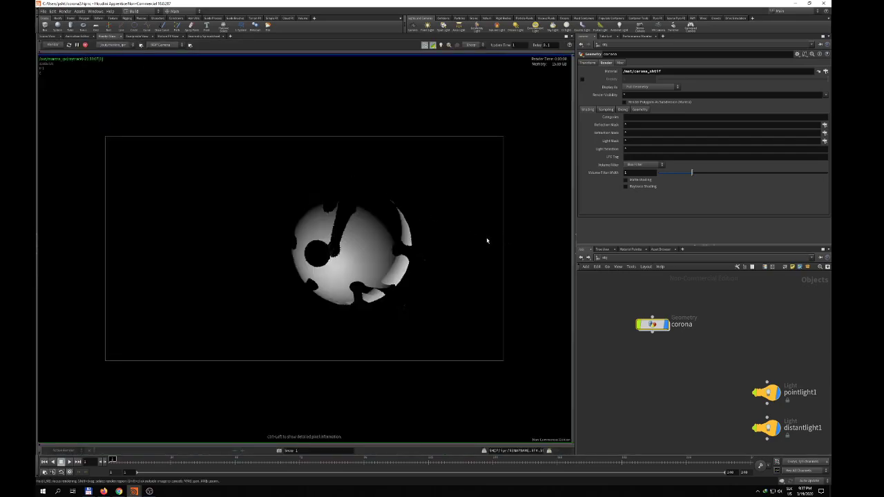
left_click(51, 44)
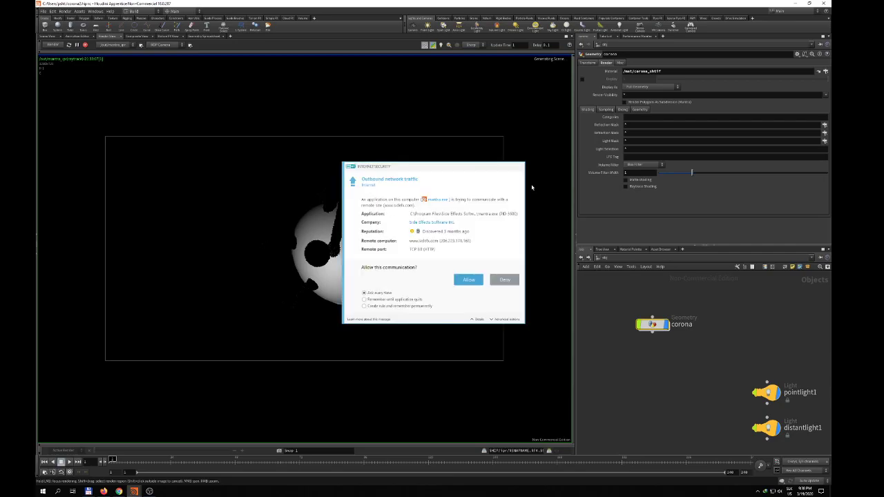
left_click(469, 279)
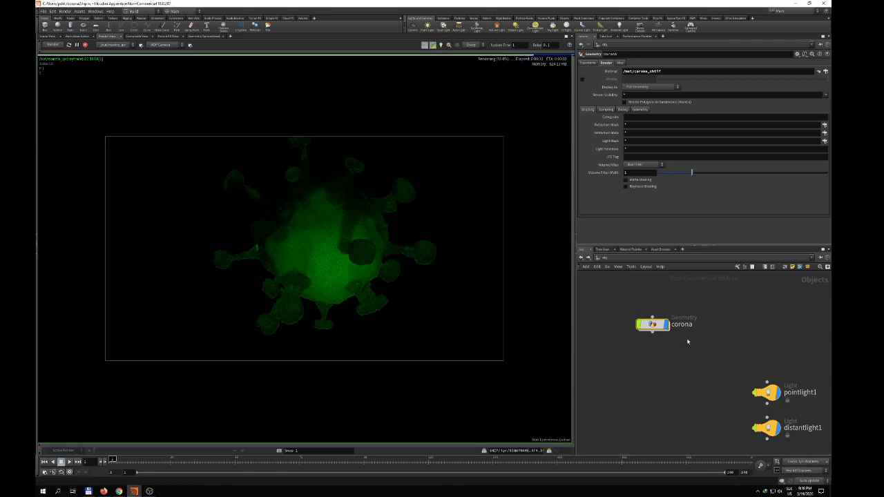
Enter the corona geometry network, orbit the virus to a new angle in the scene view and render it again.
middle_click_drag(740, 351, 718, 363)
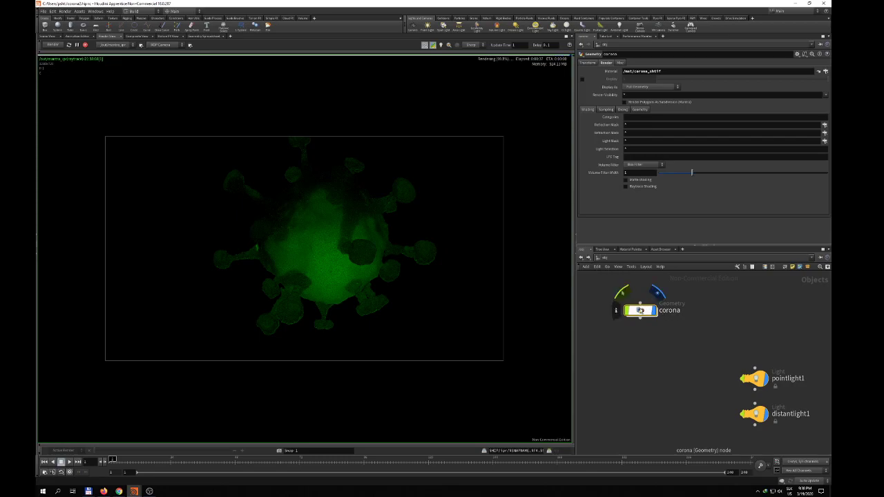
double_click(640, 311)
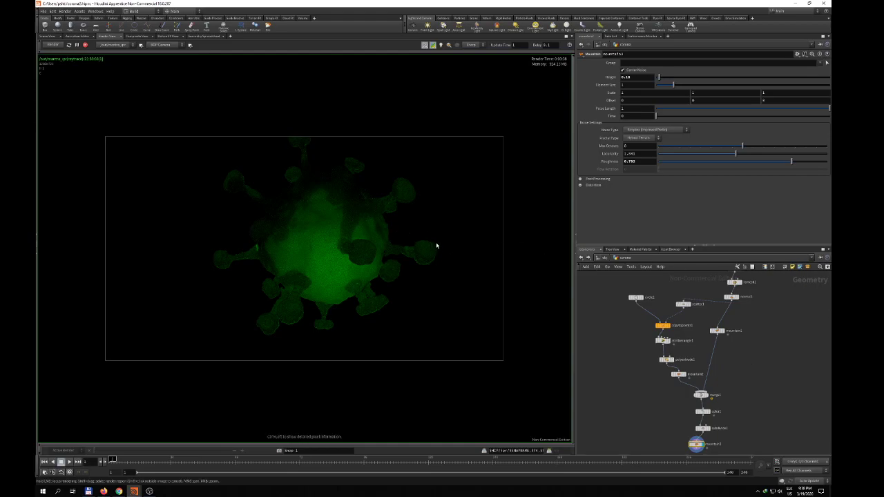
left_click(48, 36)
left_click_drag(433, 231, 417, 280)
key("t")
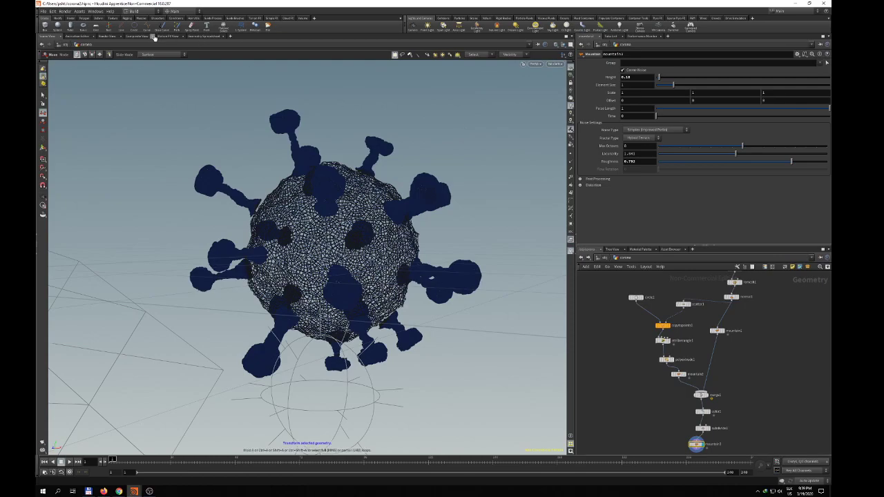
left_click(107, 35)
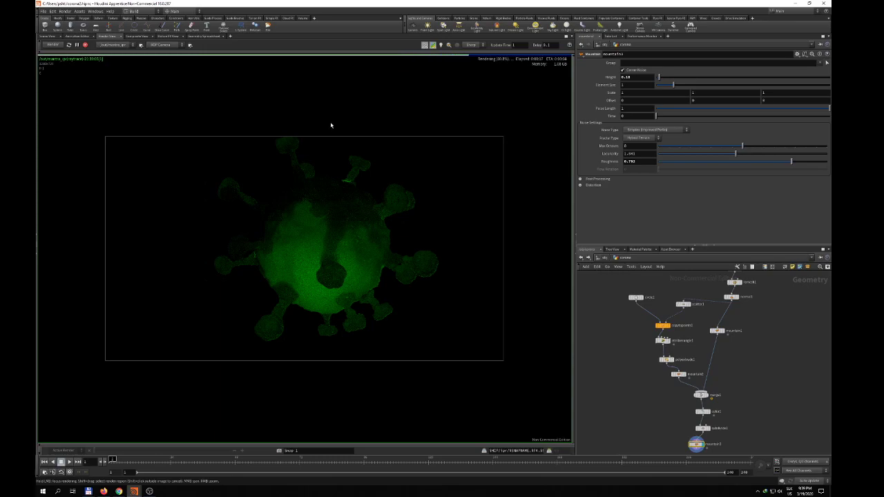
Go back to the scene view and review corona's whole node network down to the last Mountain node.
left_click(50, 37)
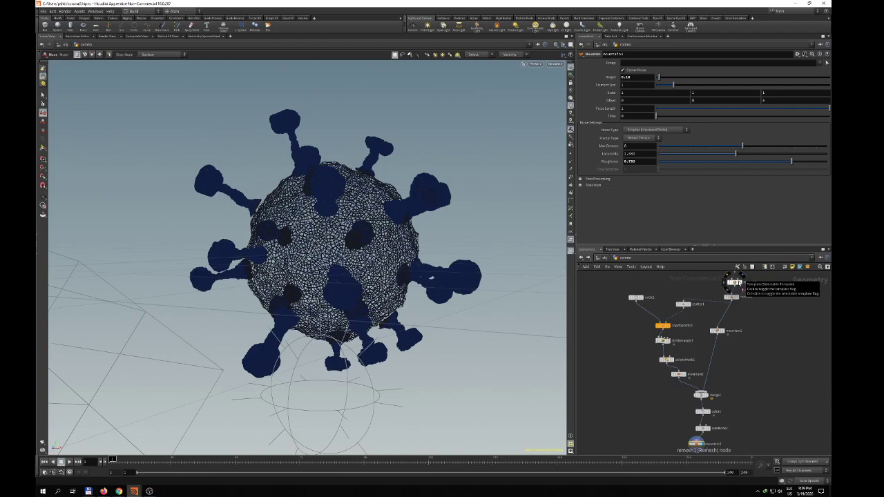
scroll(767, 342, "down", 2)
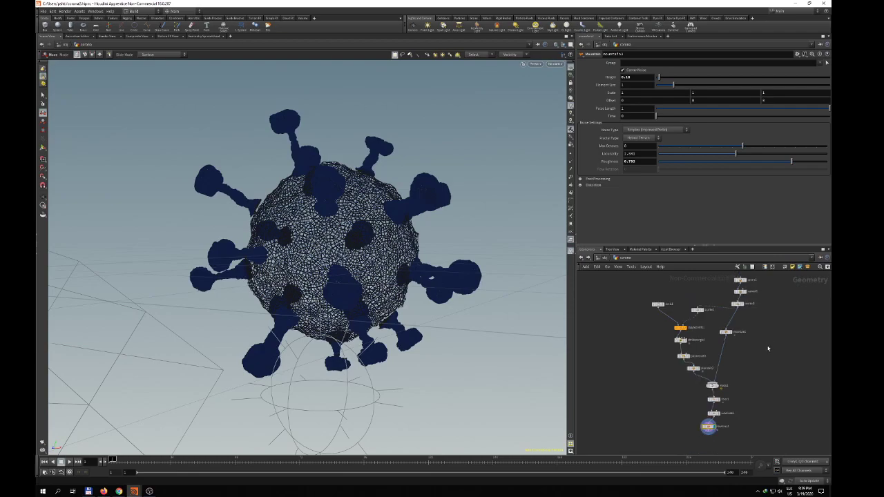
left_click_drag(703, 433, 709, 437)
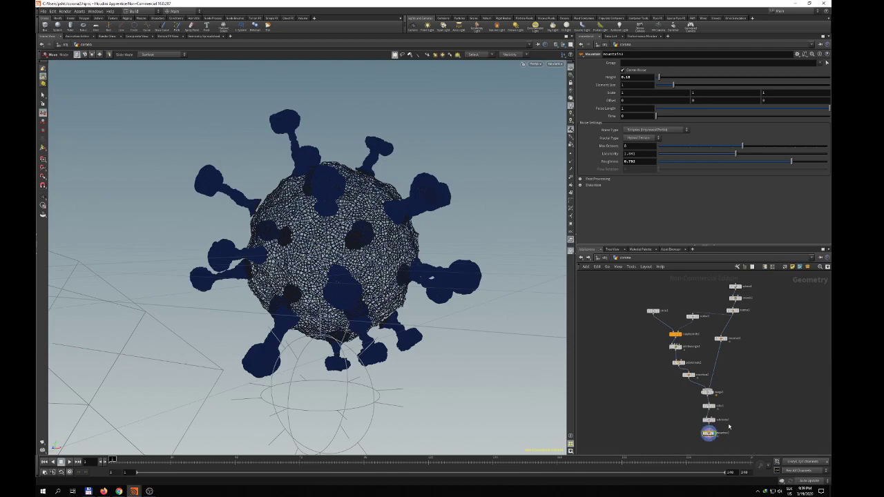